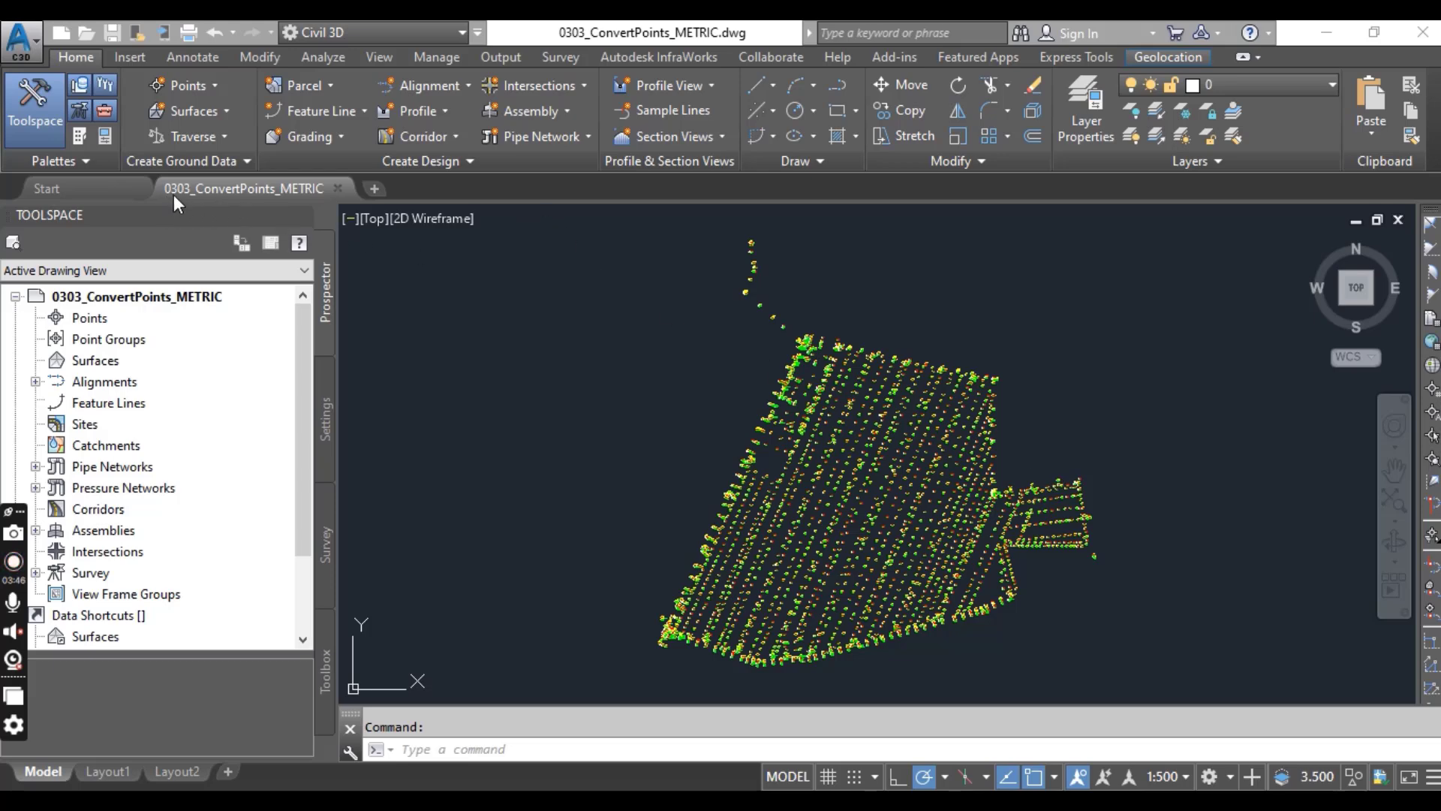
Step: Examine the imported survey points and check the object type of point 2448 in its properties
mouse_move(173, 195)
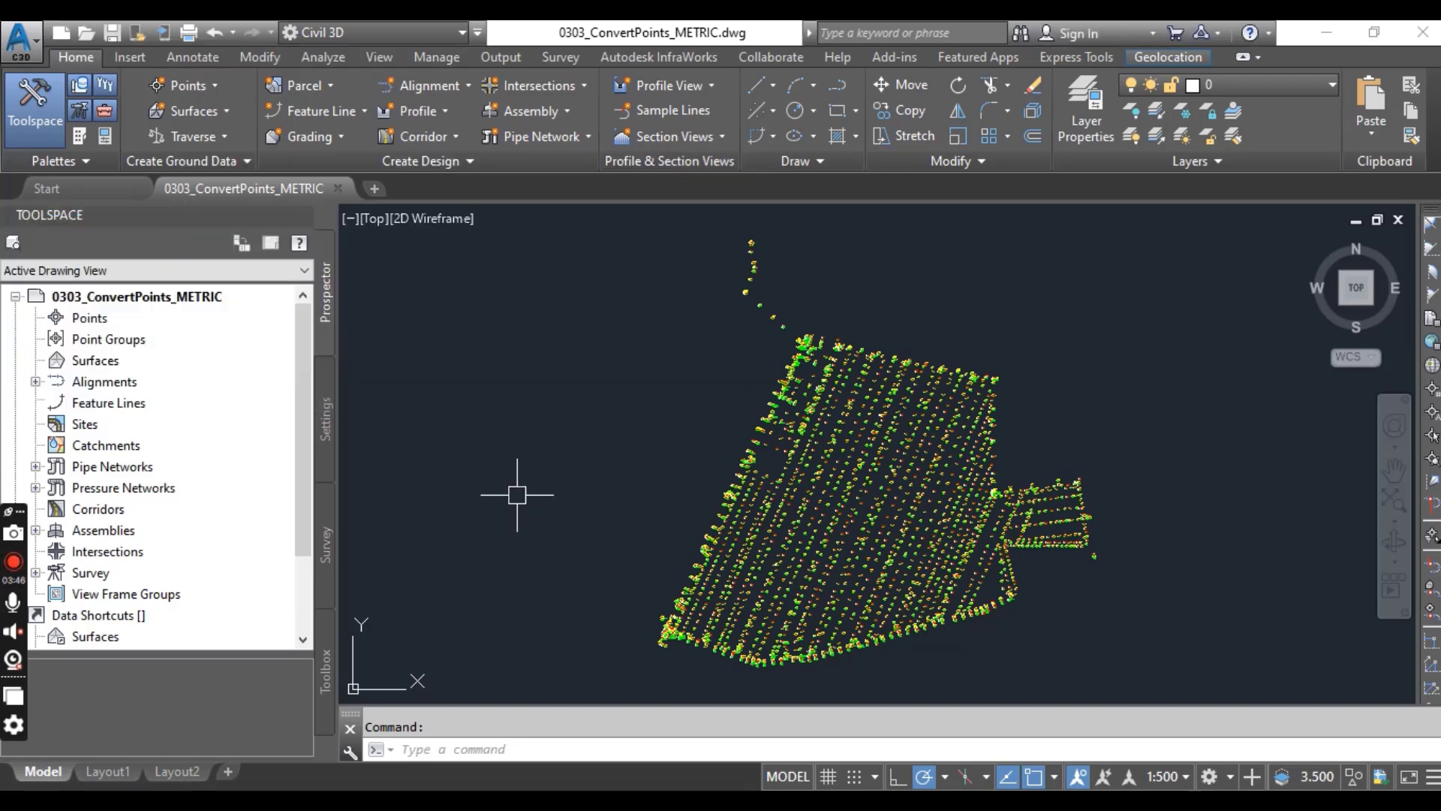
scroll(592, 476, down, 2)
scroll(593, 476, up, 5)
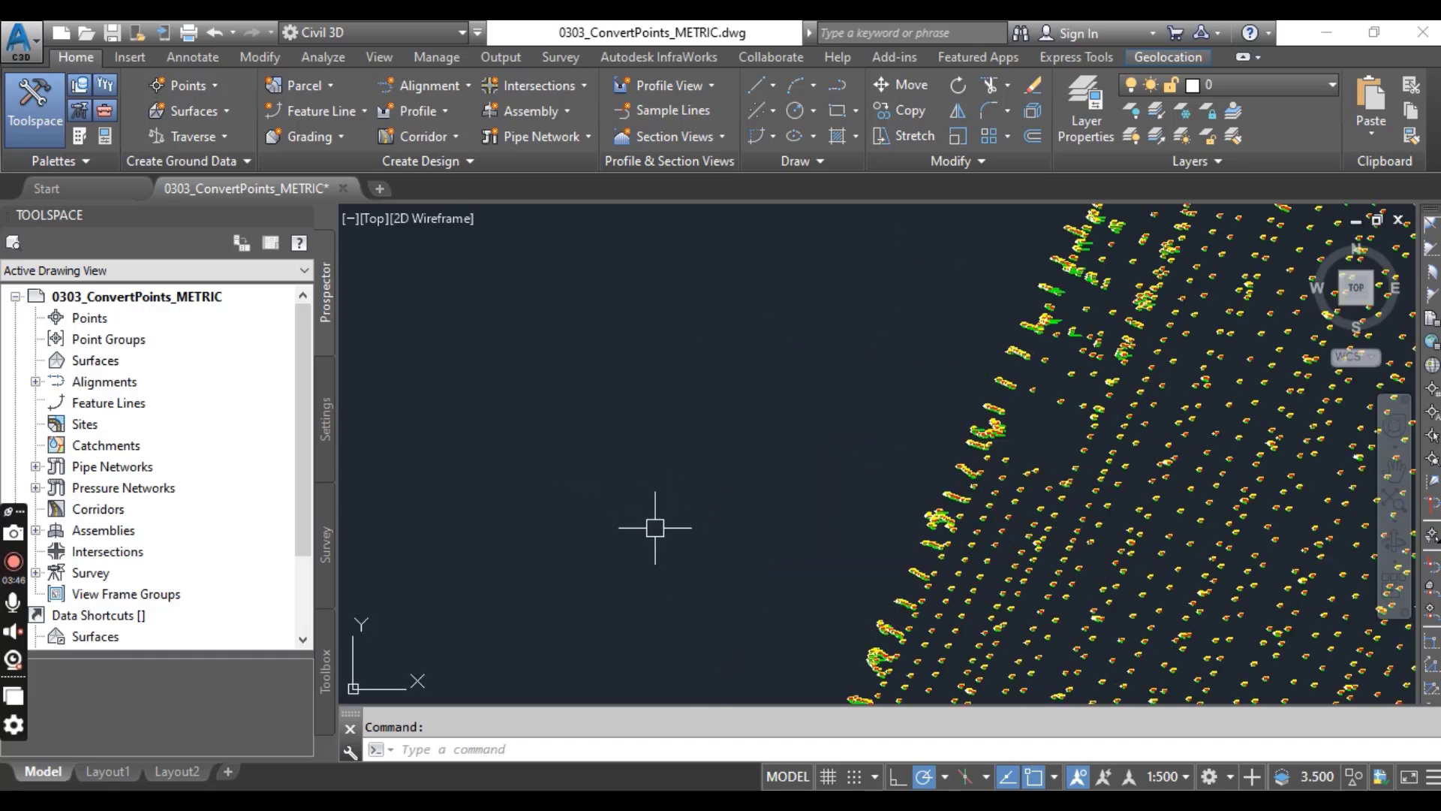
scroll(653, 525, down, 4)
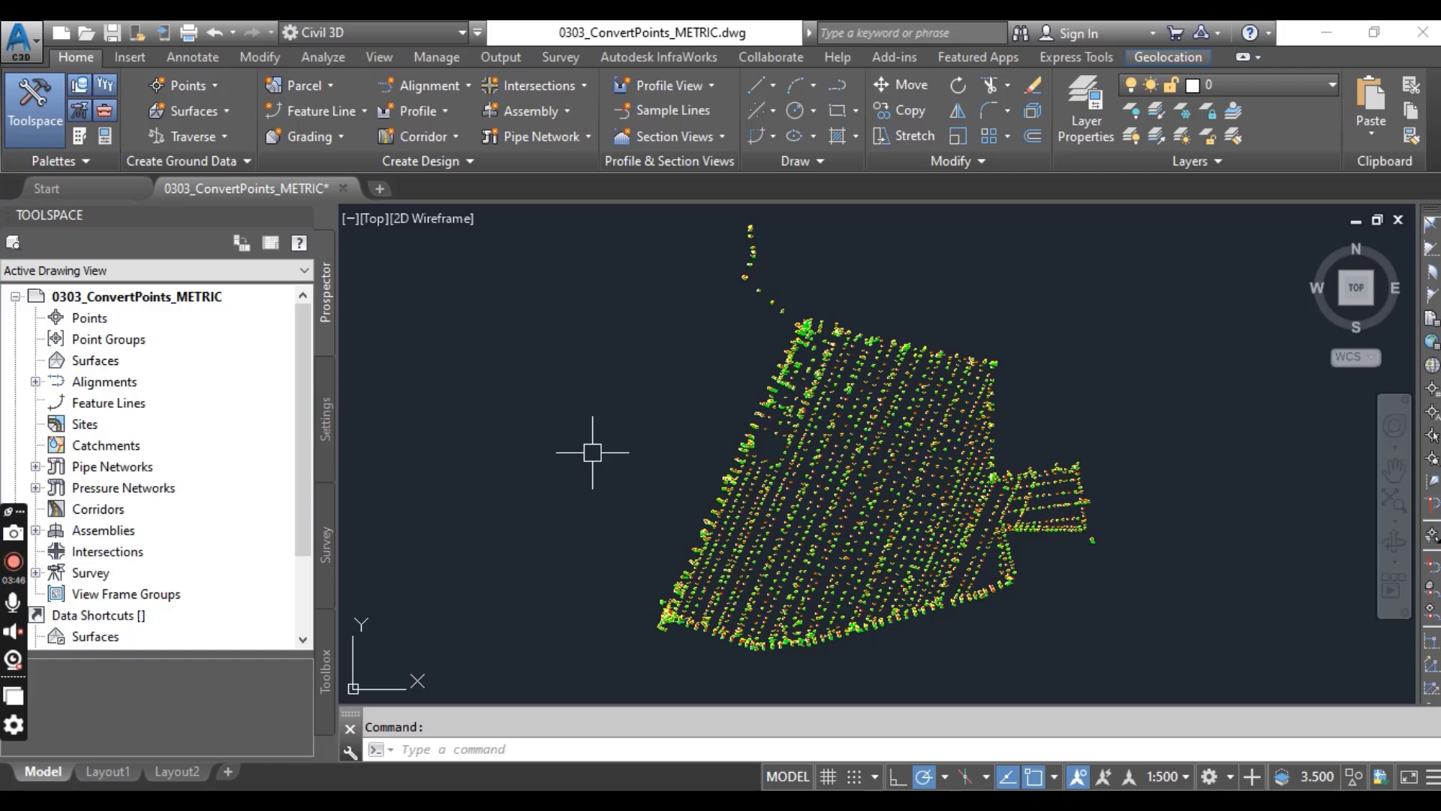
scroll(781, 518, up, 5)
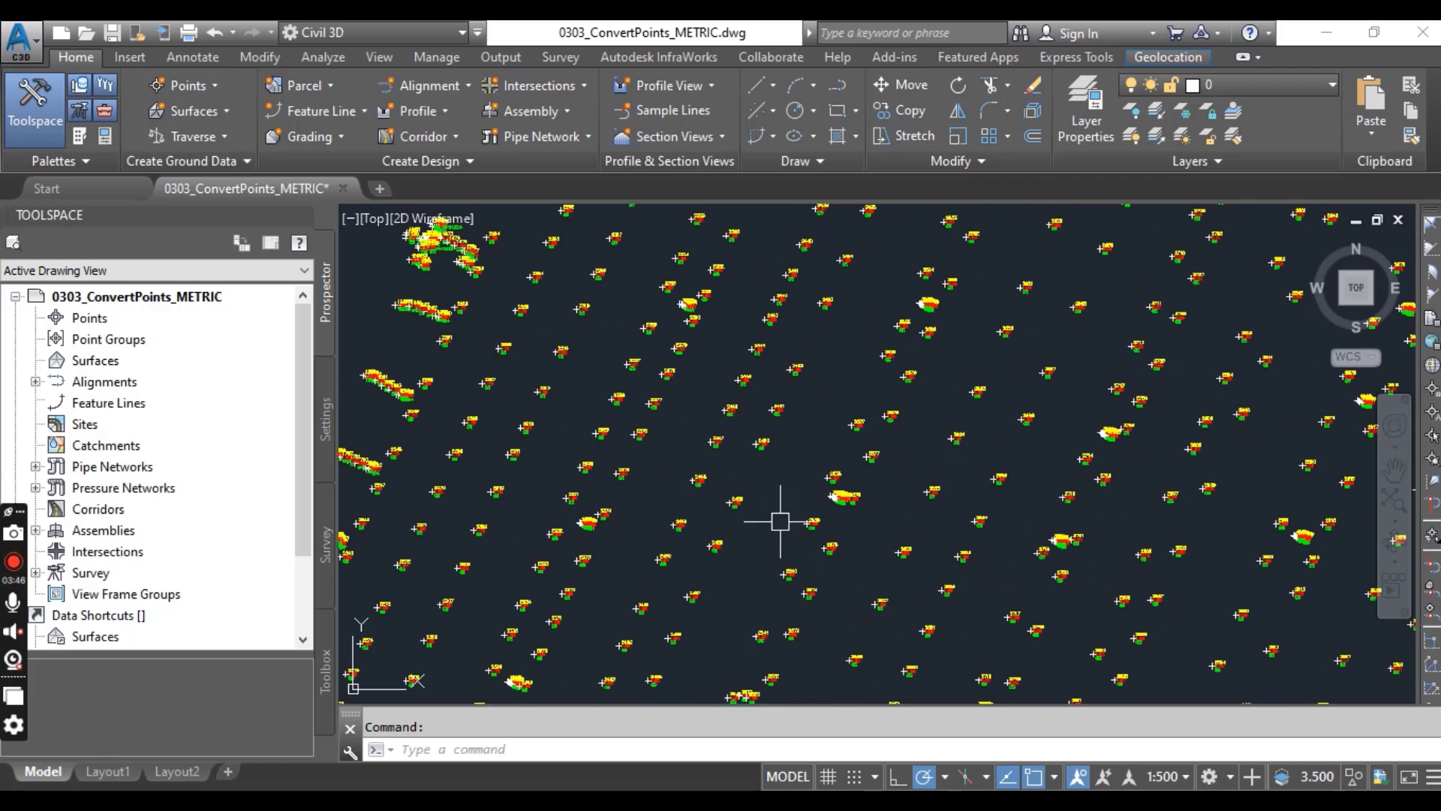
scroll(734, 488, up, 5)
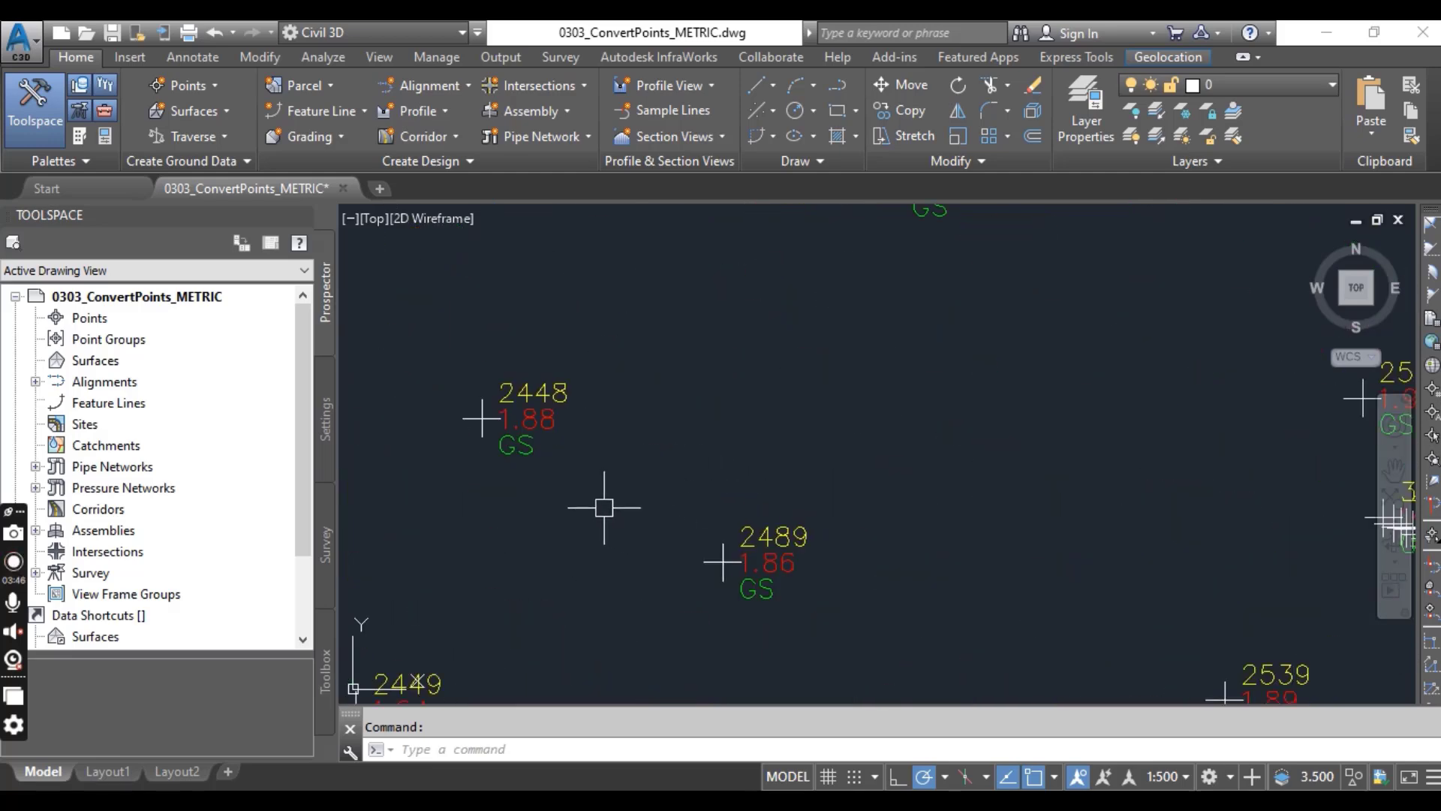
scroll(573, 476, up, 3)
right_click(679, 375)
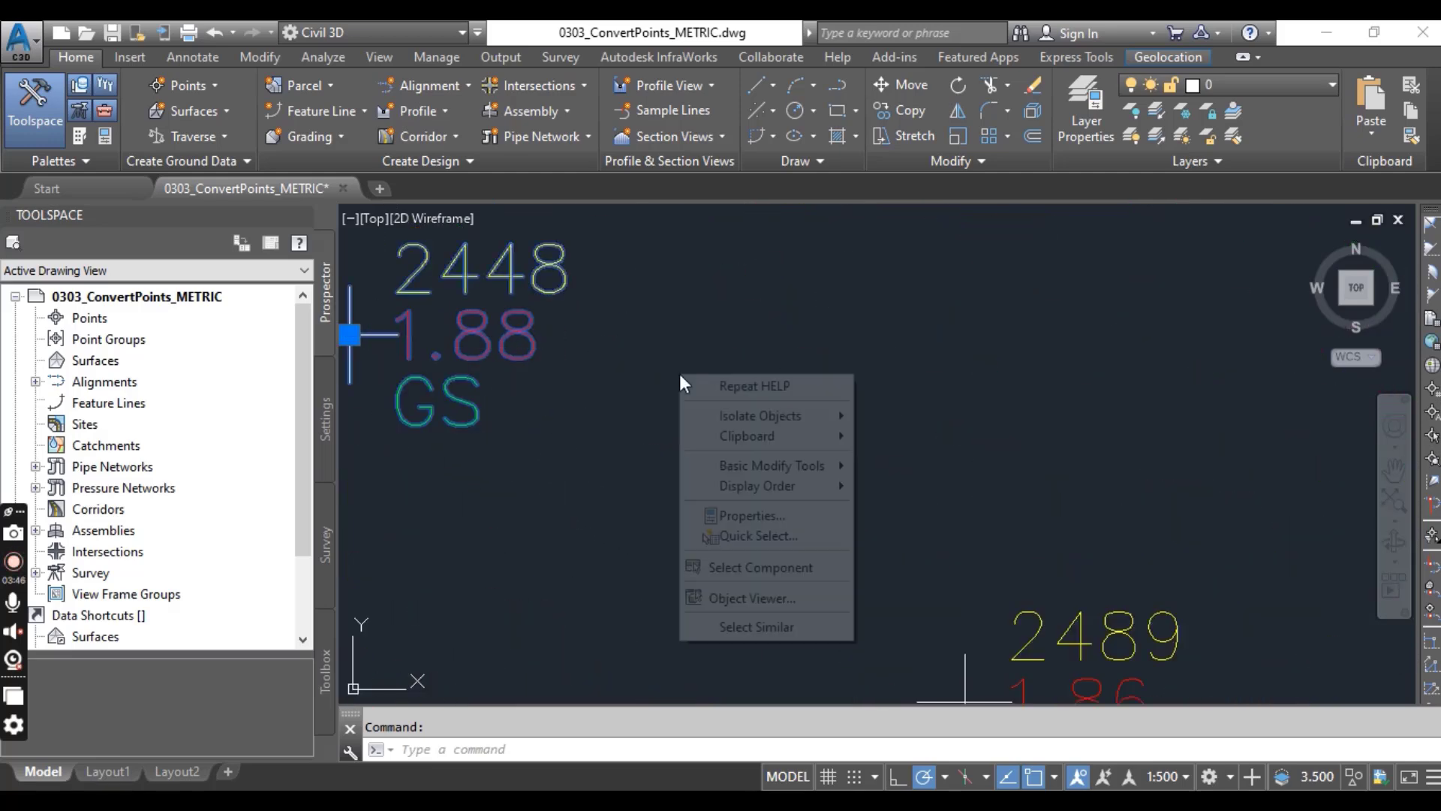
click(743, 515)
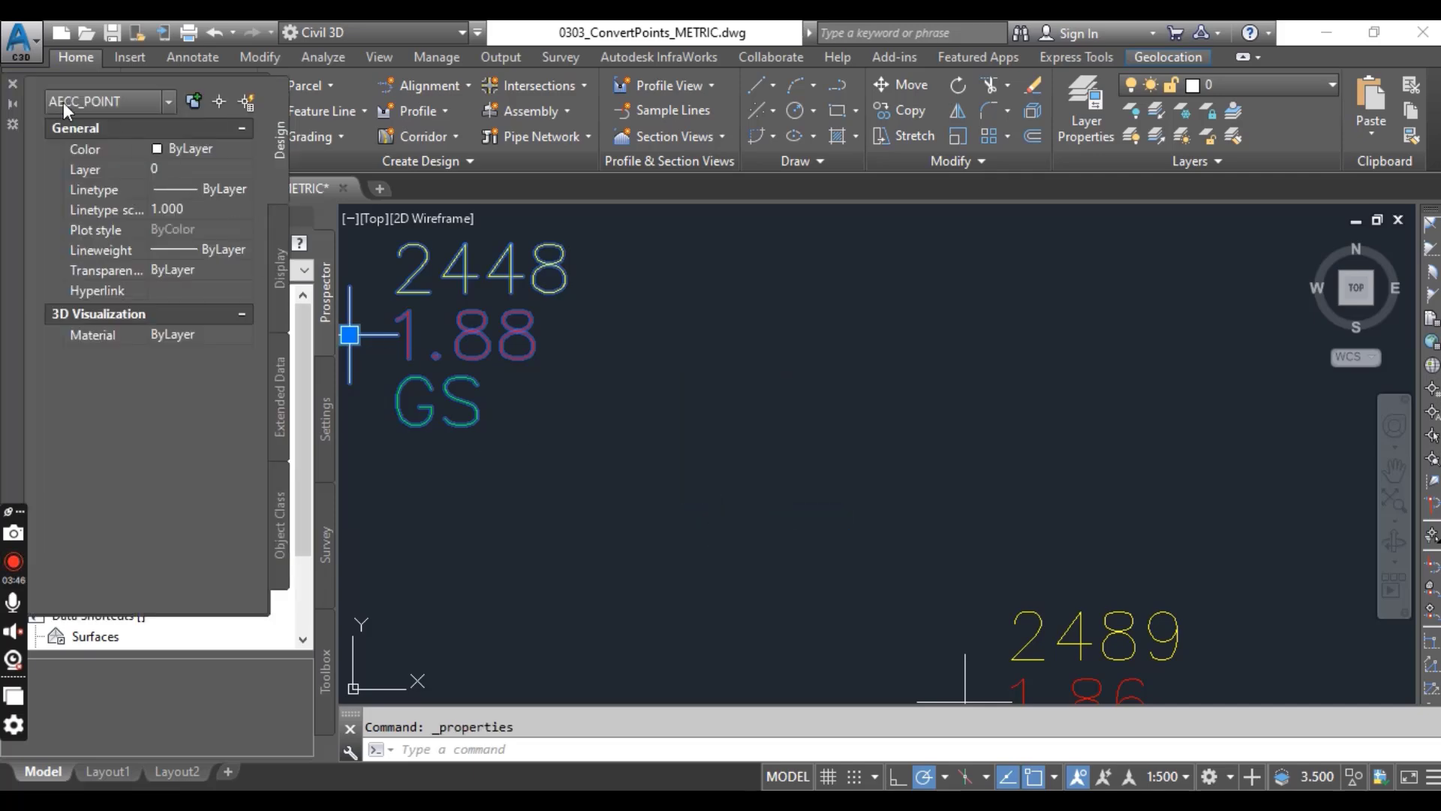
click(170, 103)
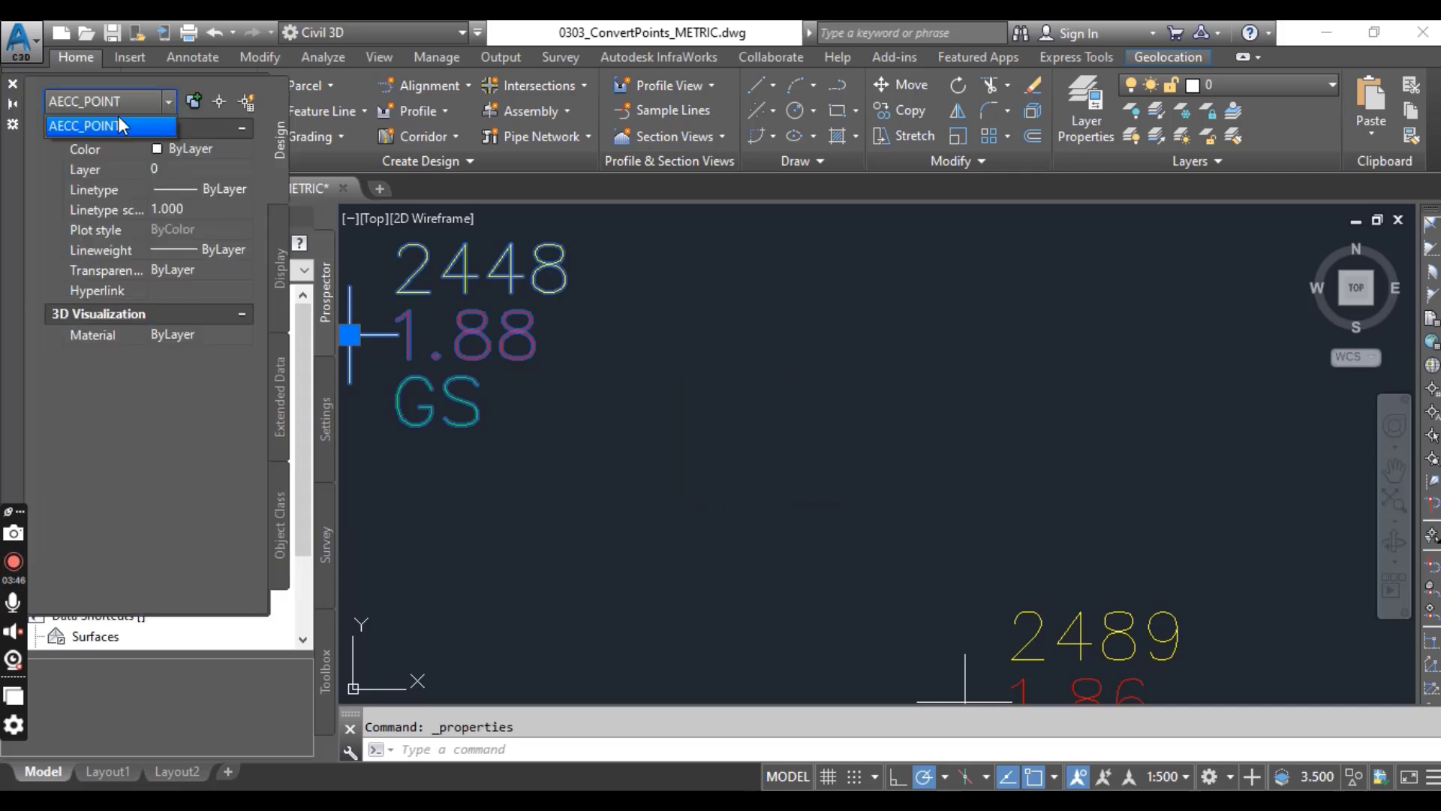
click(15, 82)
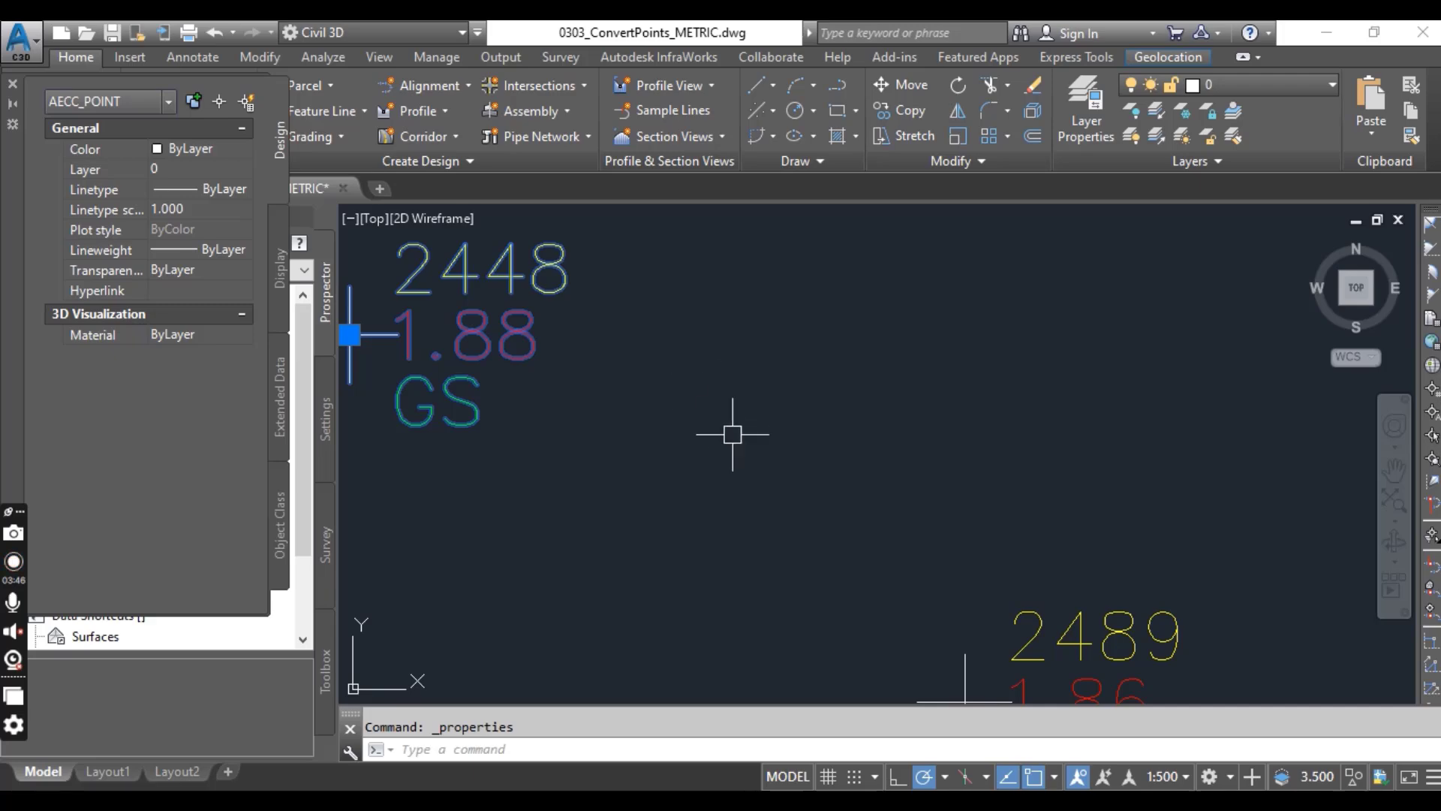
click(14, 84)
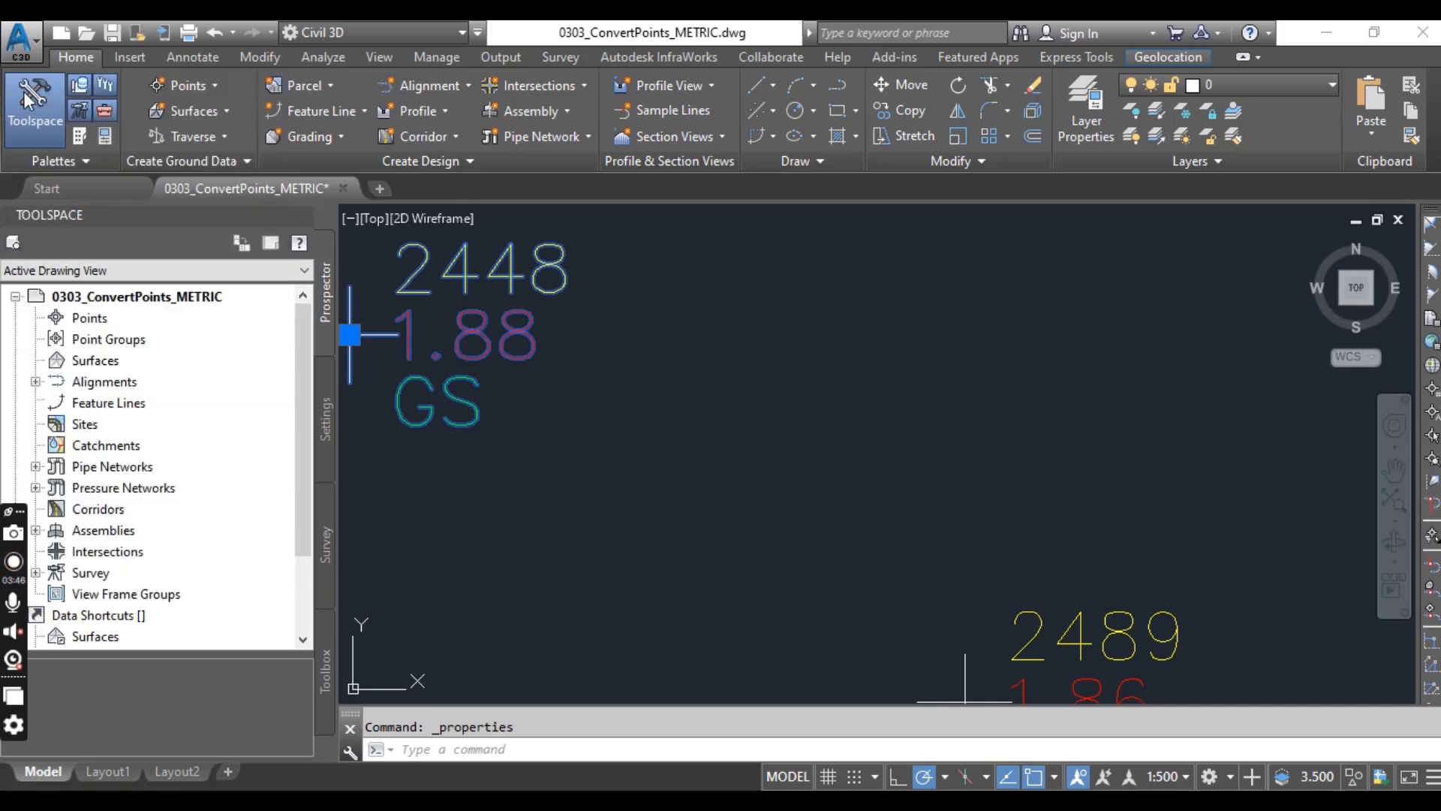
key(Escape)
scroll(823, 483, down, 10)
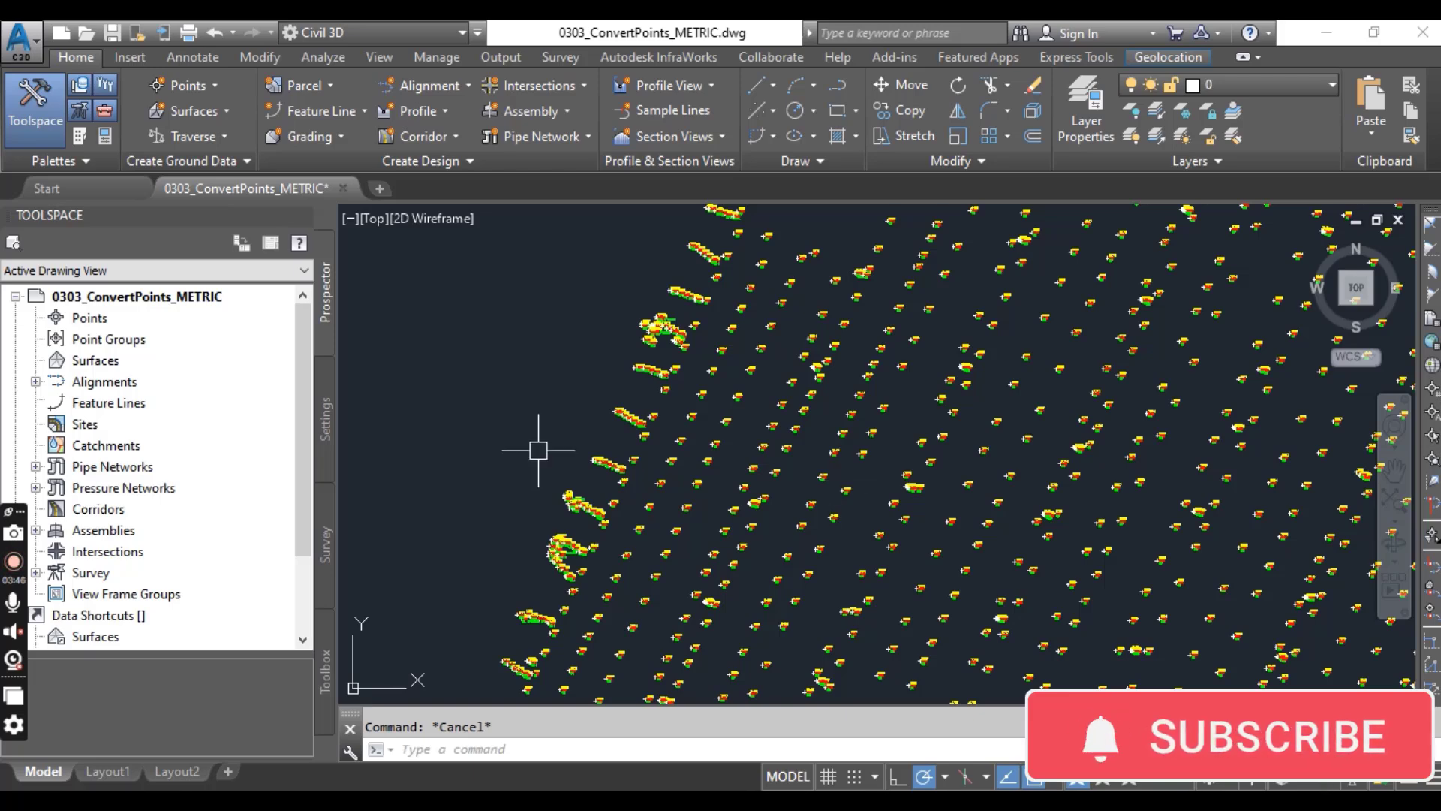
click(203, 161)
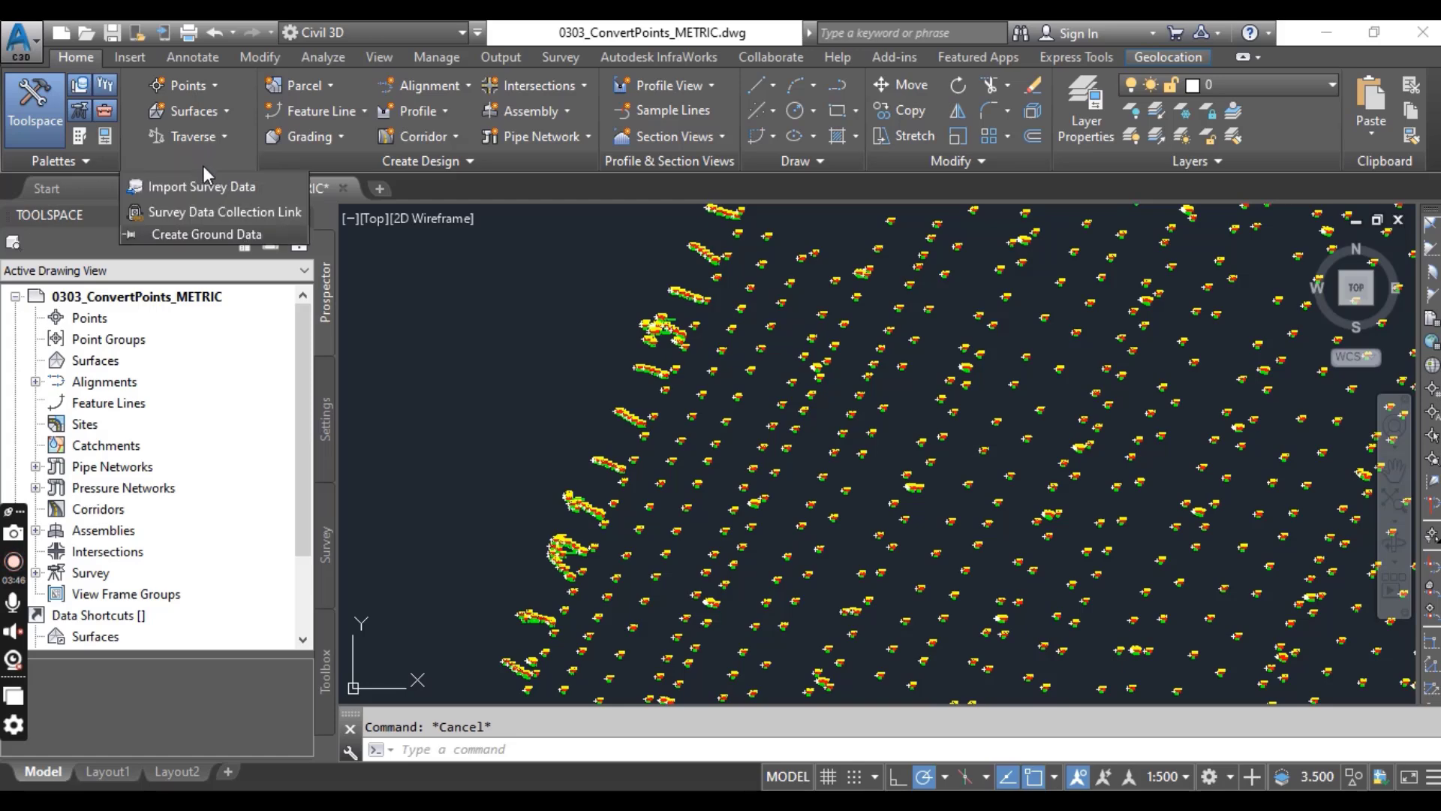
click(398, 284)
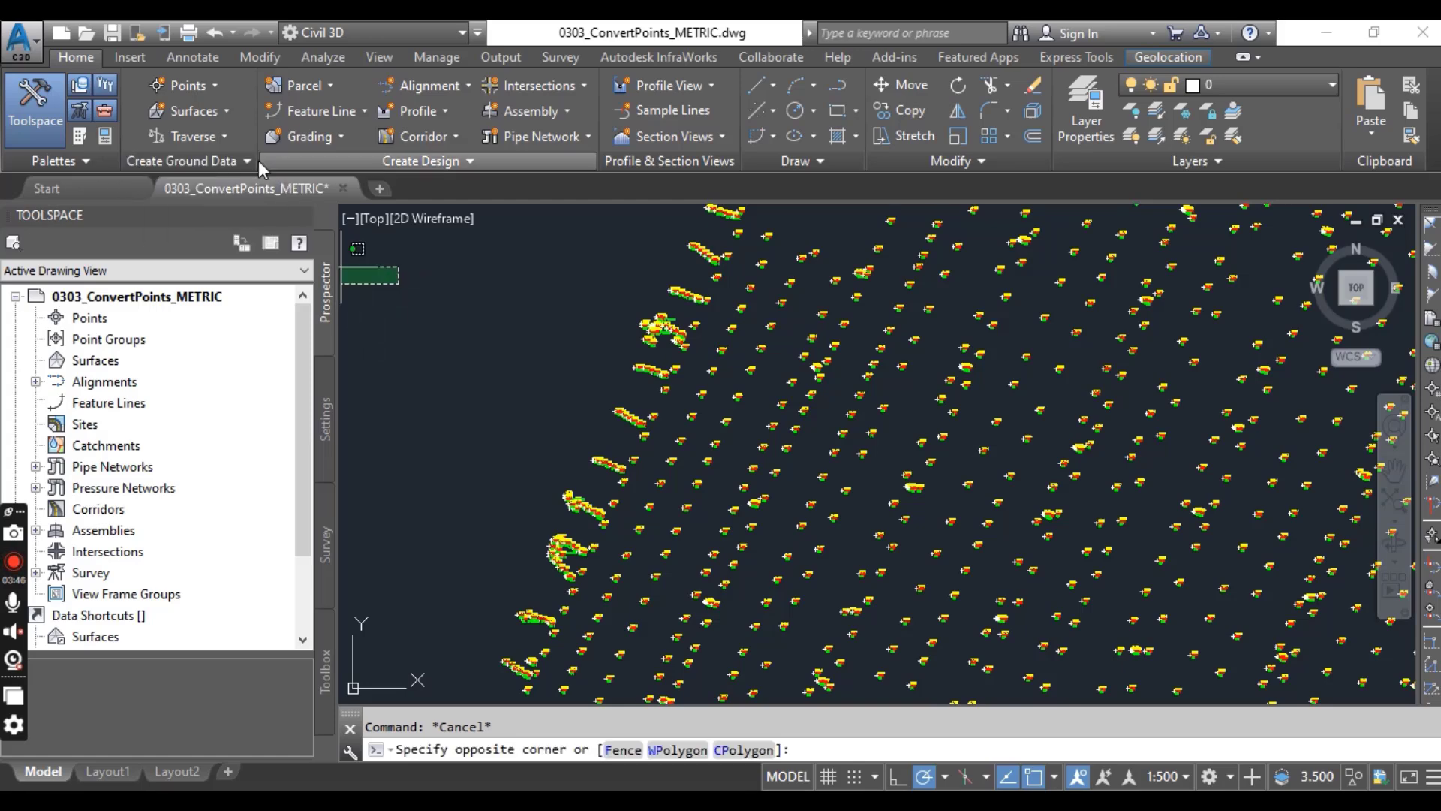
click(445, 379)
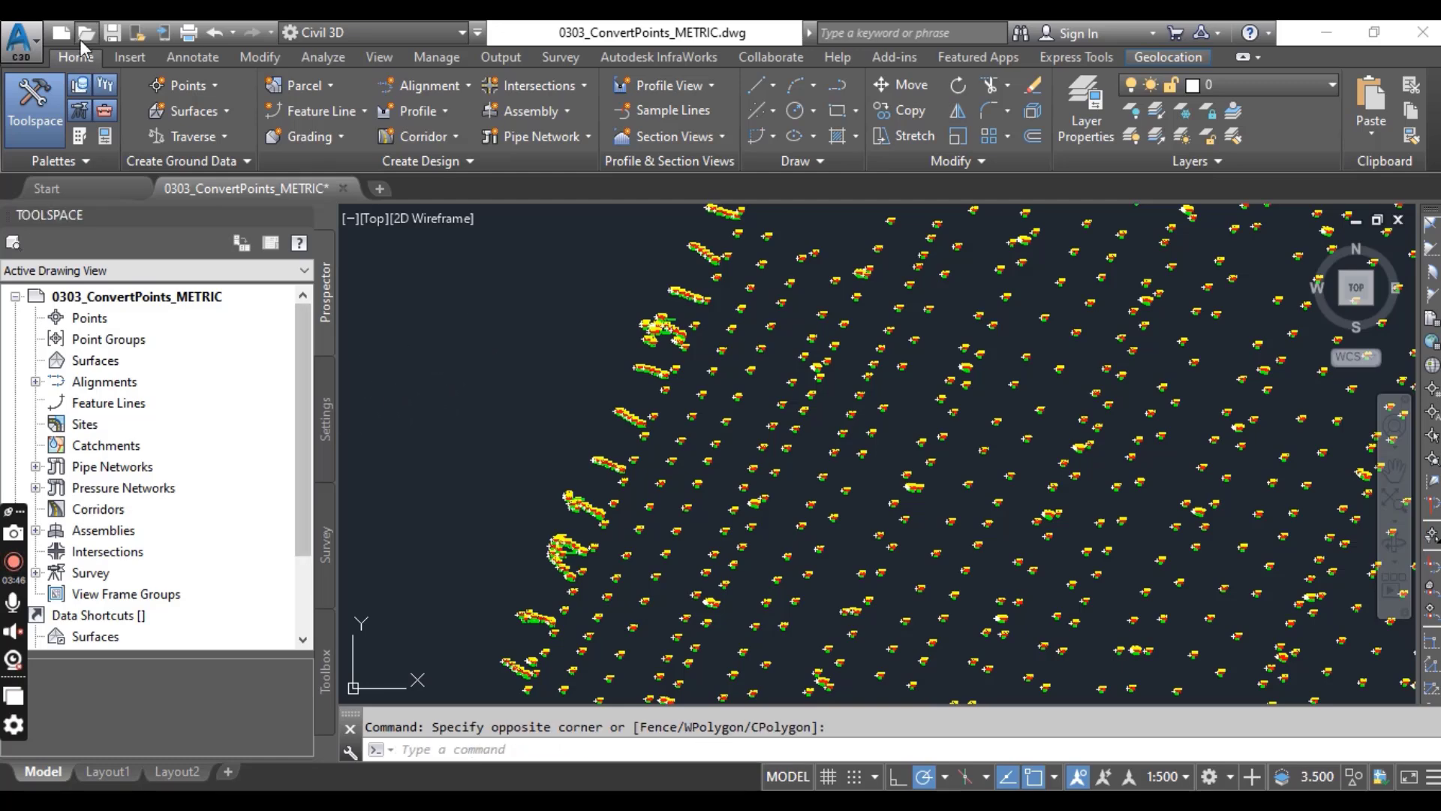
Step: Convert the Land Desktop points, adding them to a new point group named "converted from ldt" without preserving the original point layers
click(188, 85)
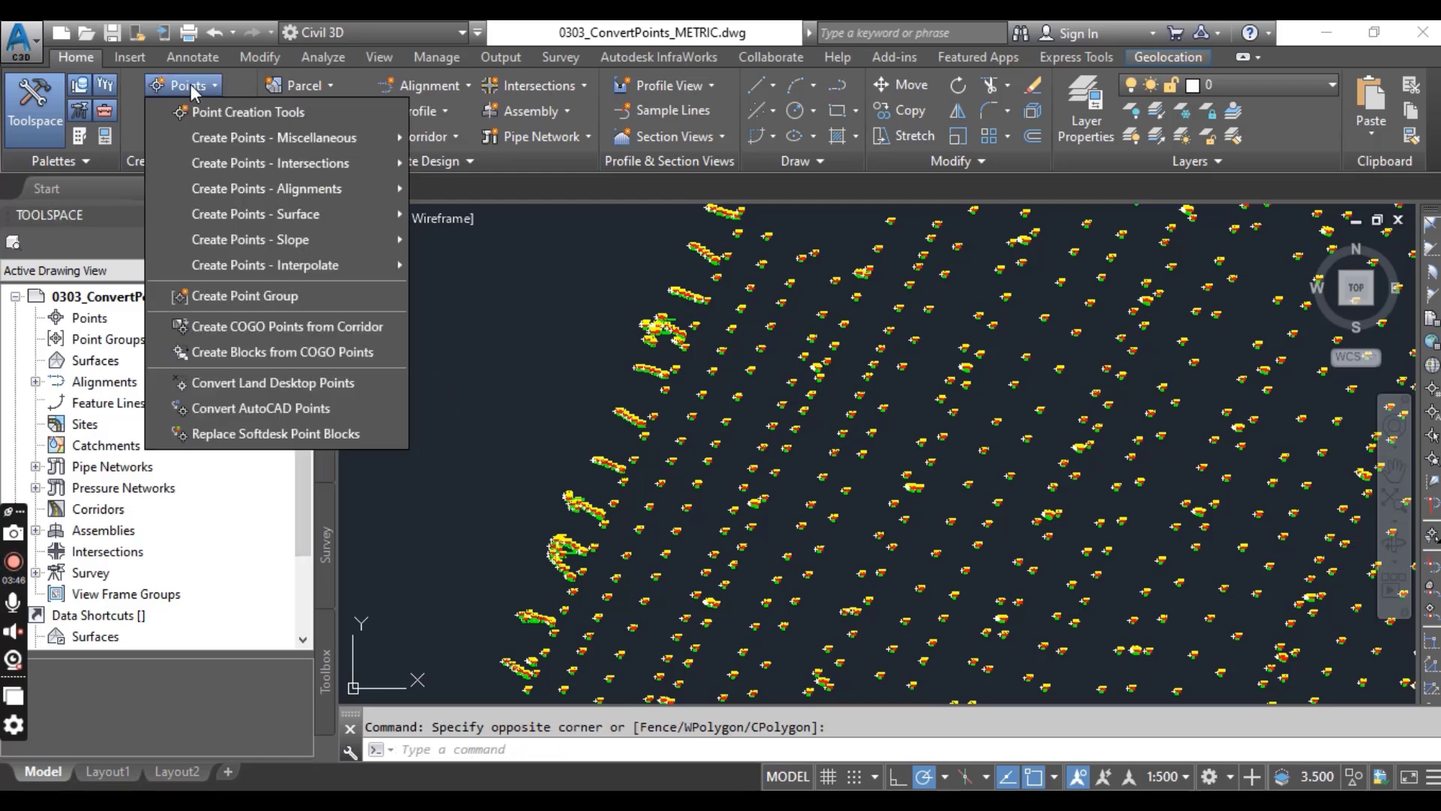
click(243, 385)
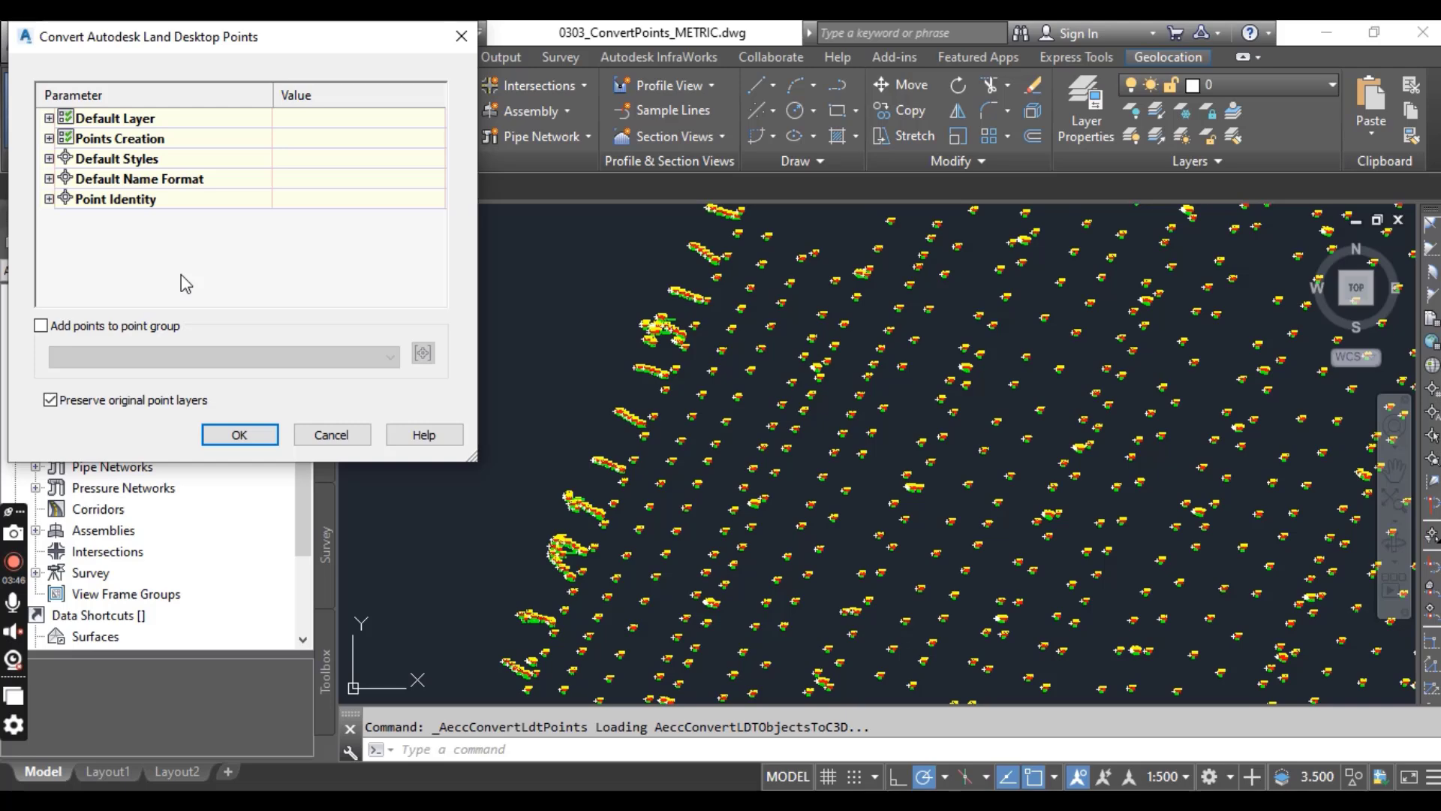
click(42, 326)
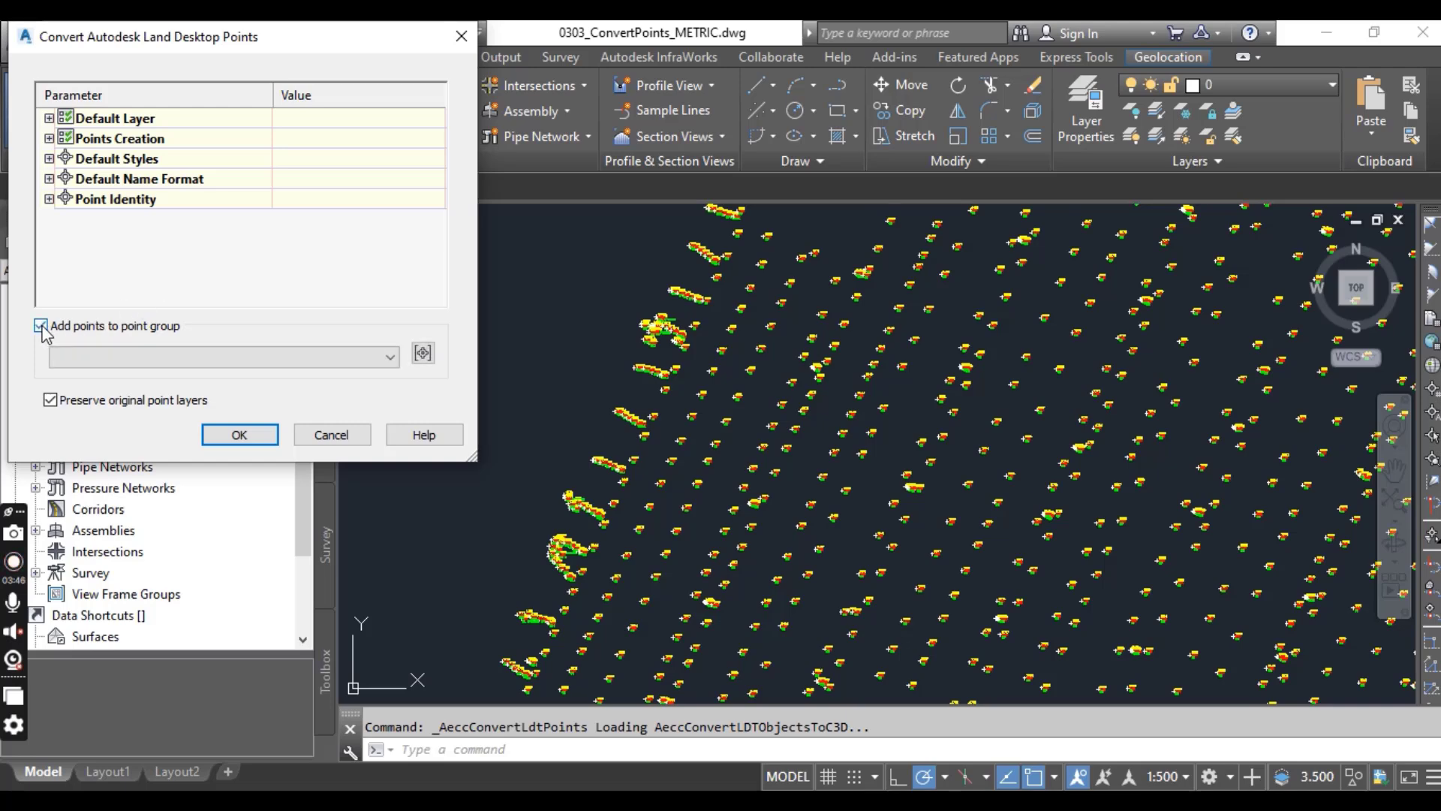
click(425, 358)
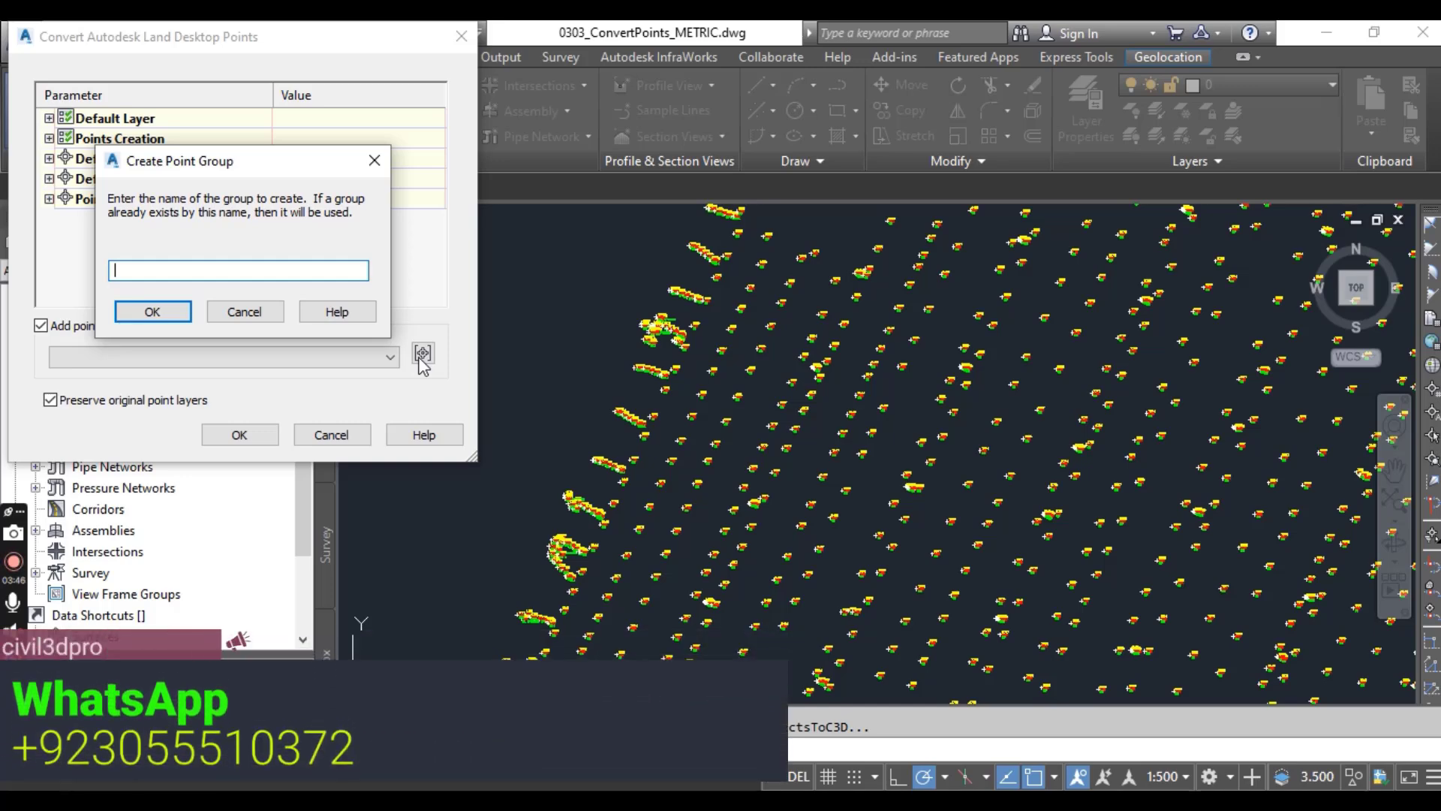
text(conve)
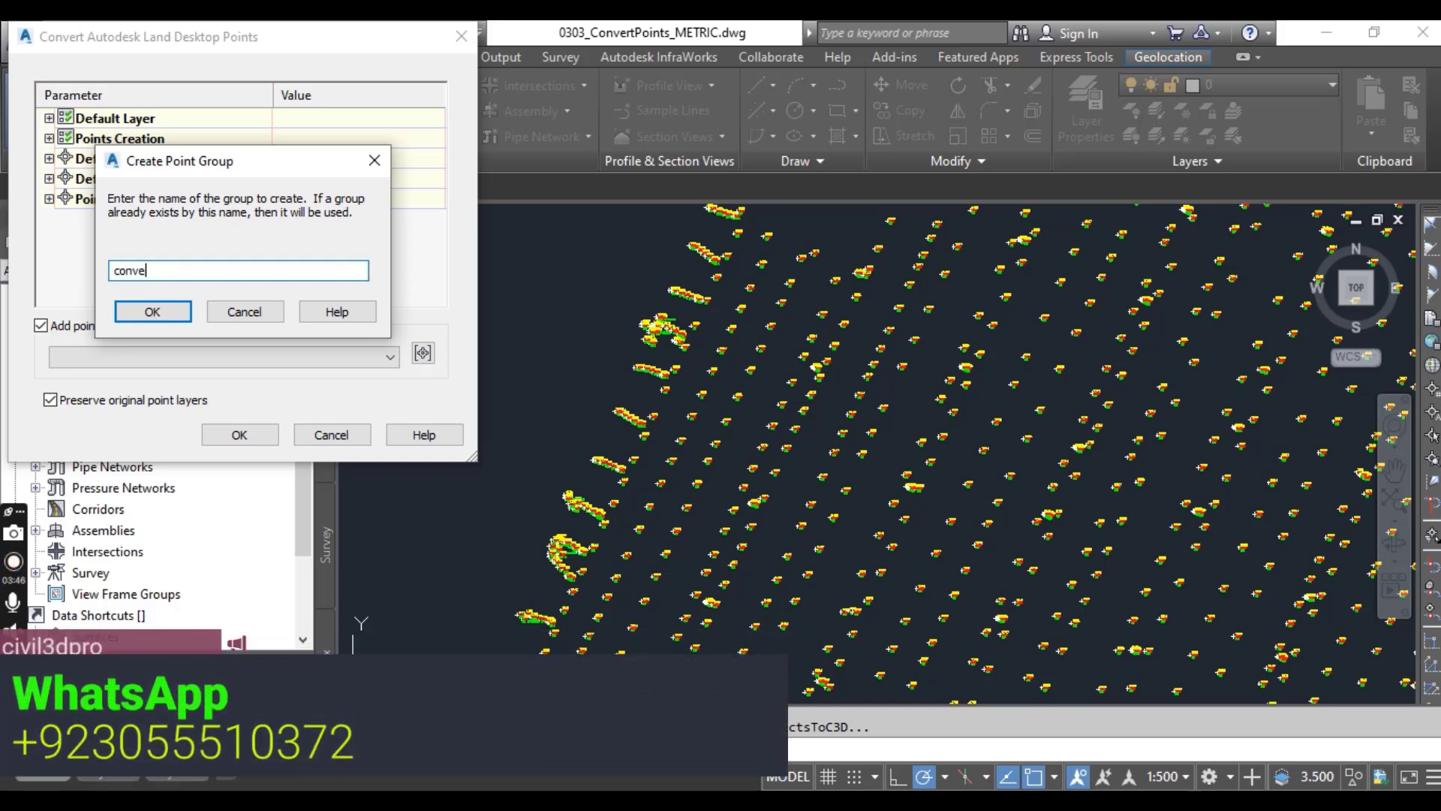
text(rted )
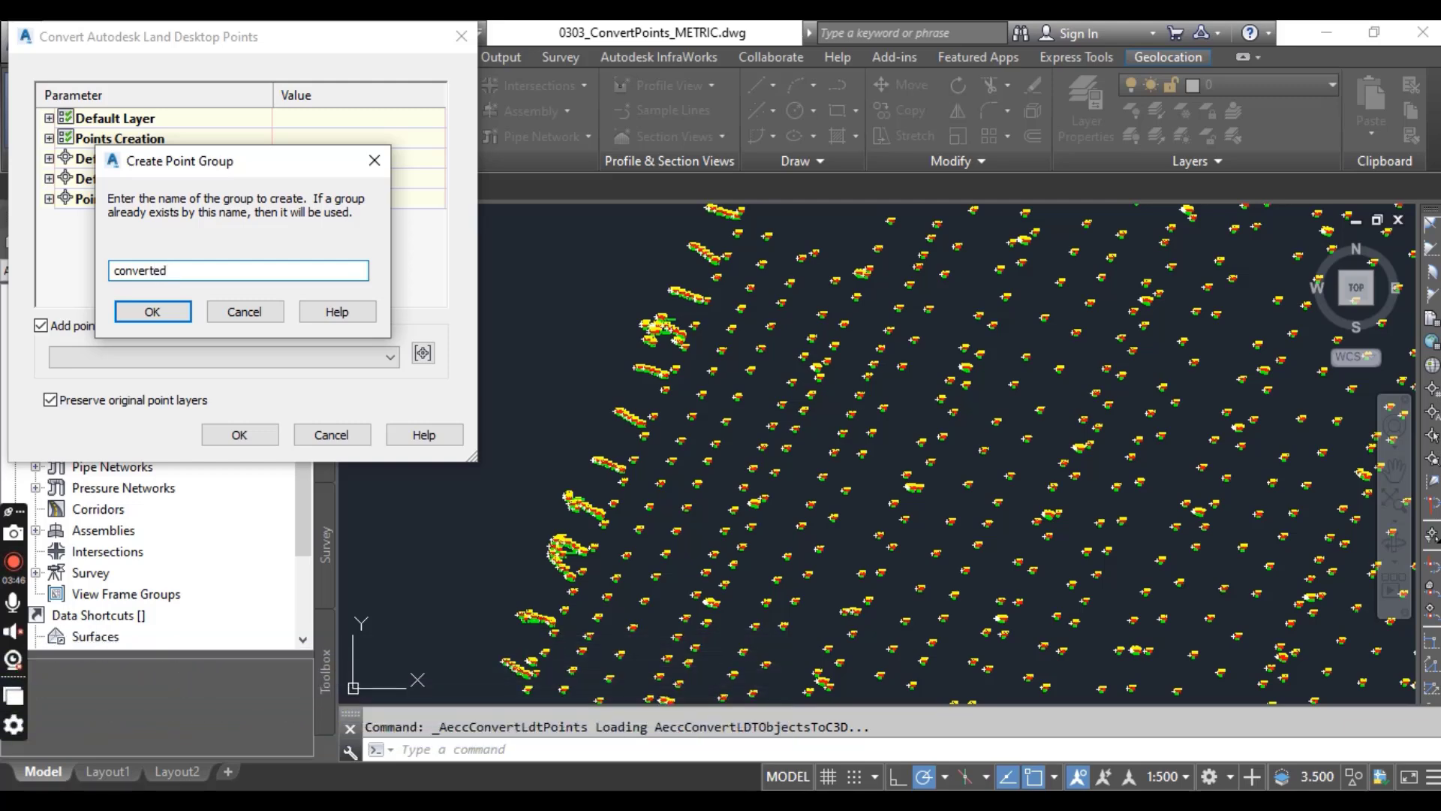
text(from ldt)
click(150, 314)
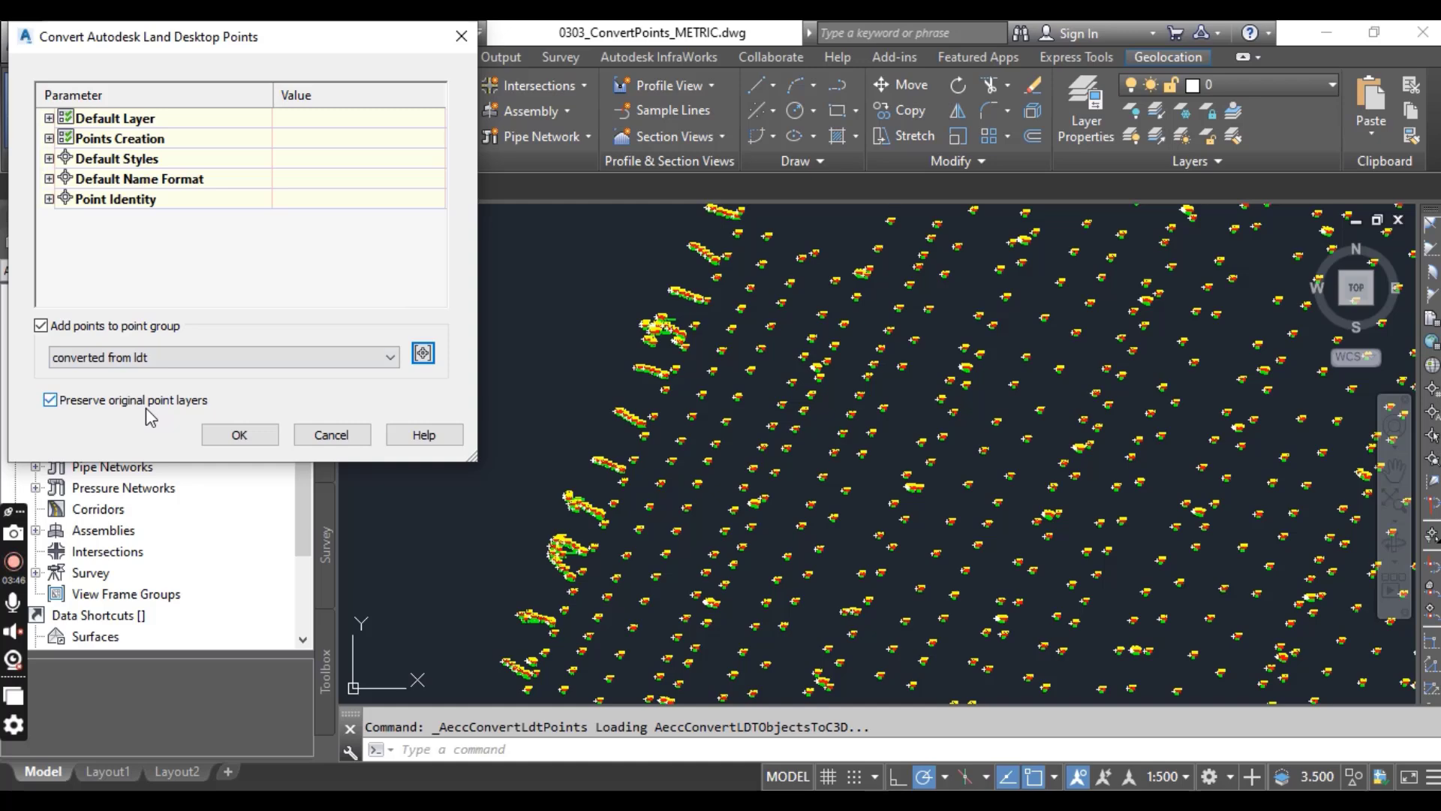
click(50, 401)
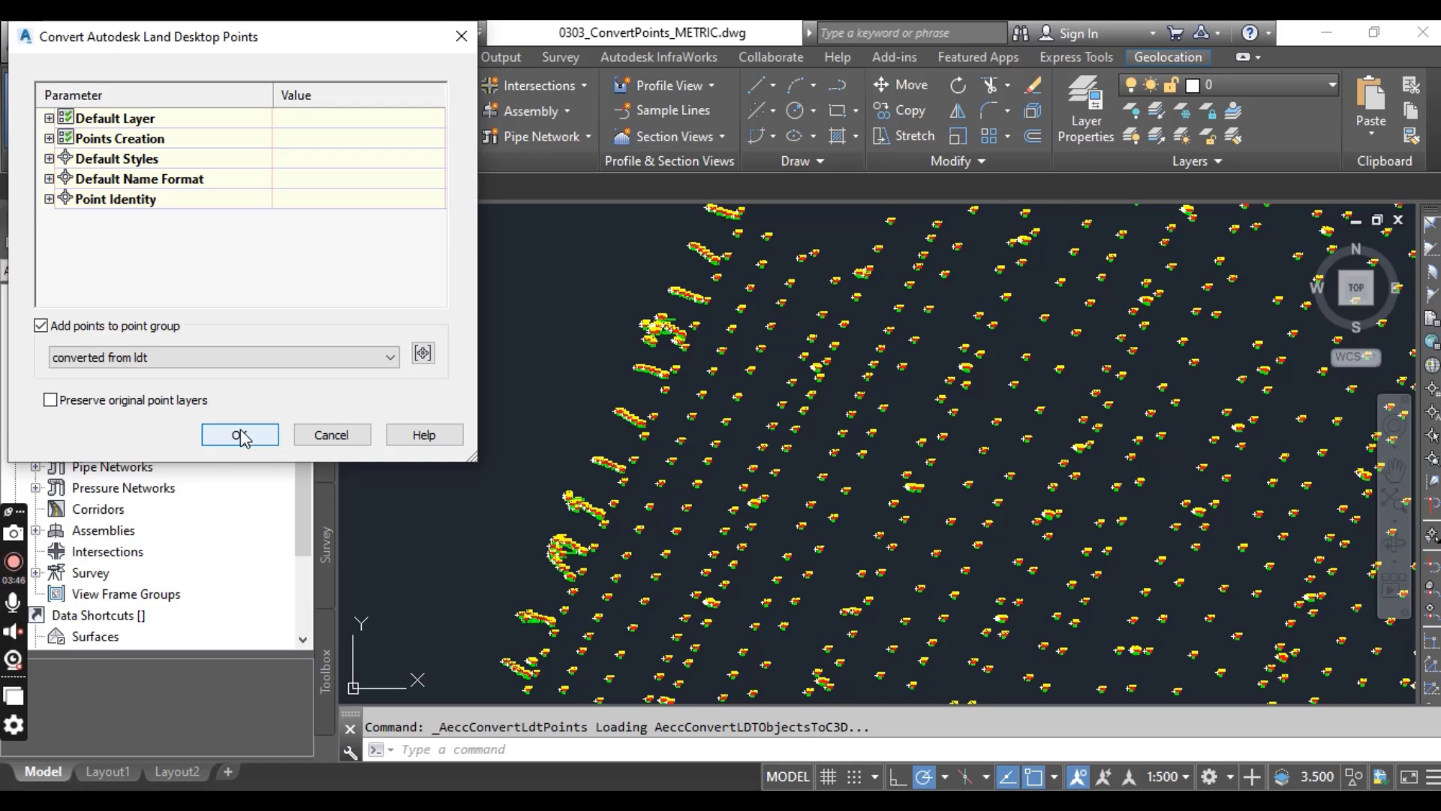
click(240, 436)
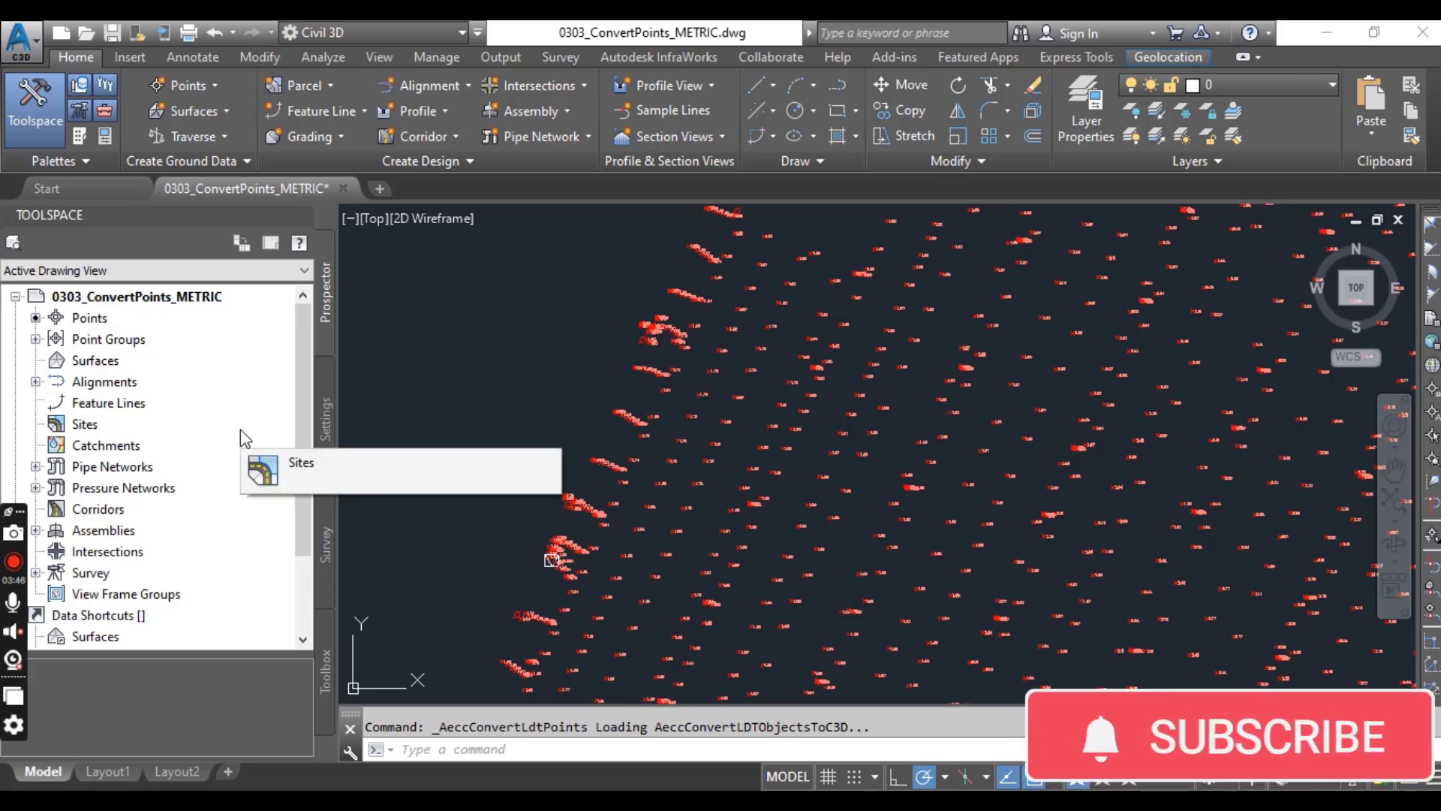
Step: Inspect the converted points up close and select one to check its object type
scroll(771, 527, up, 5)
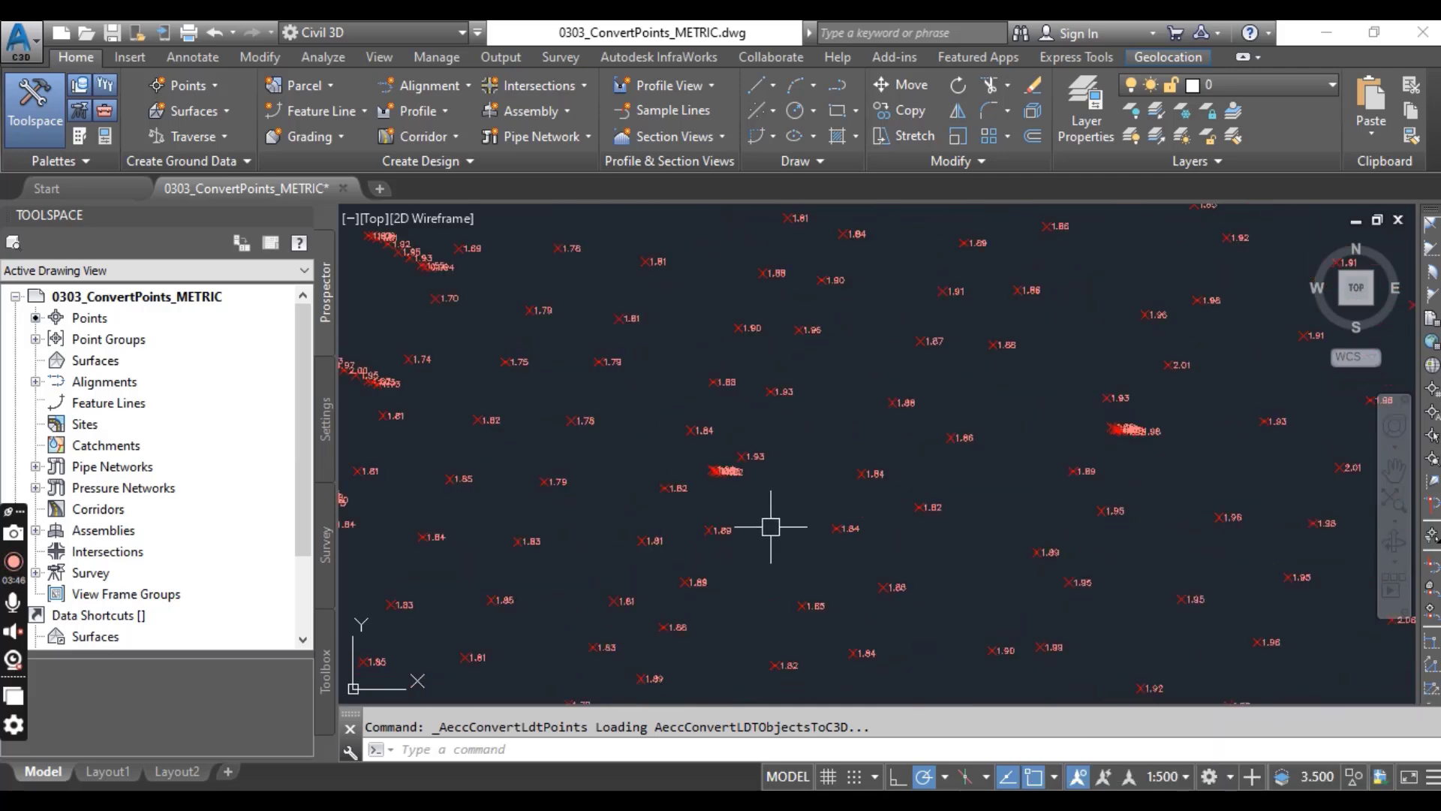
scroll(771, 527, up, 2)
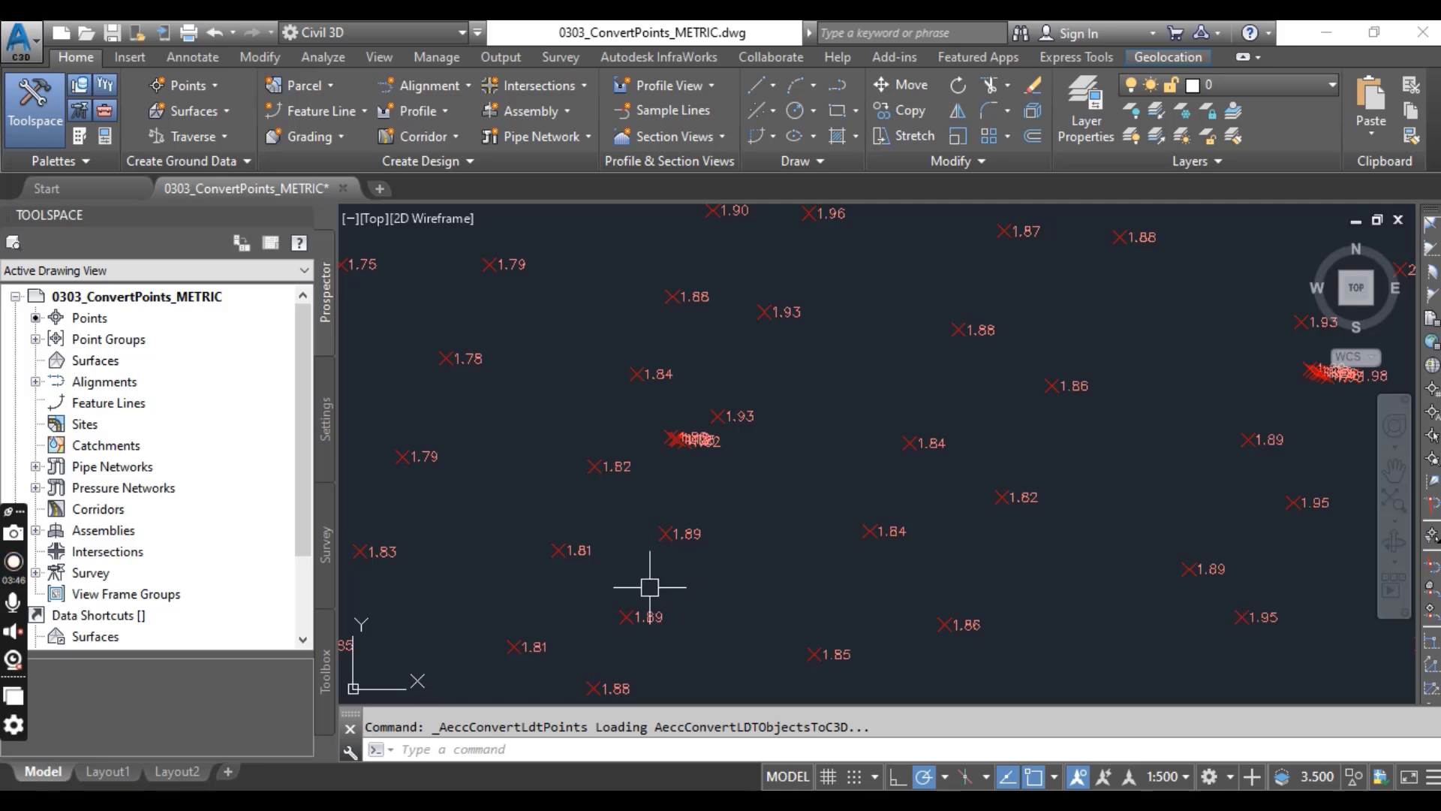
scroll(650, 587, up, 4)
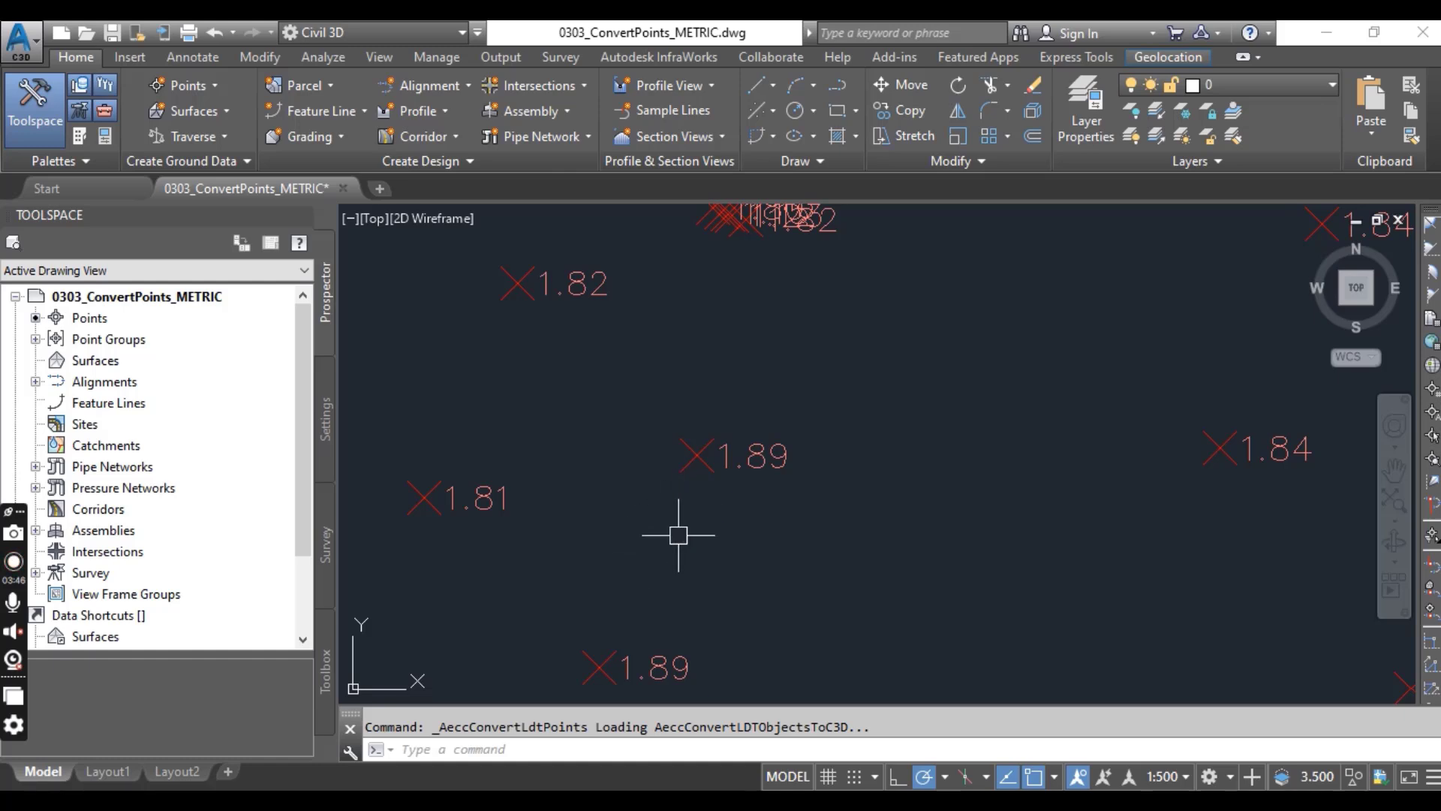
click(679, 476)
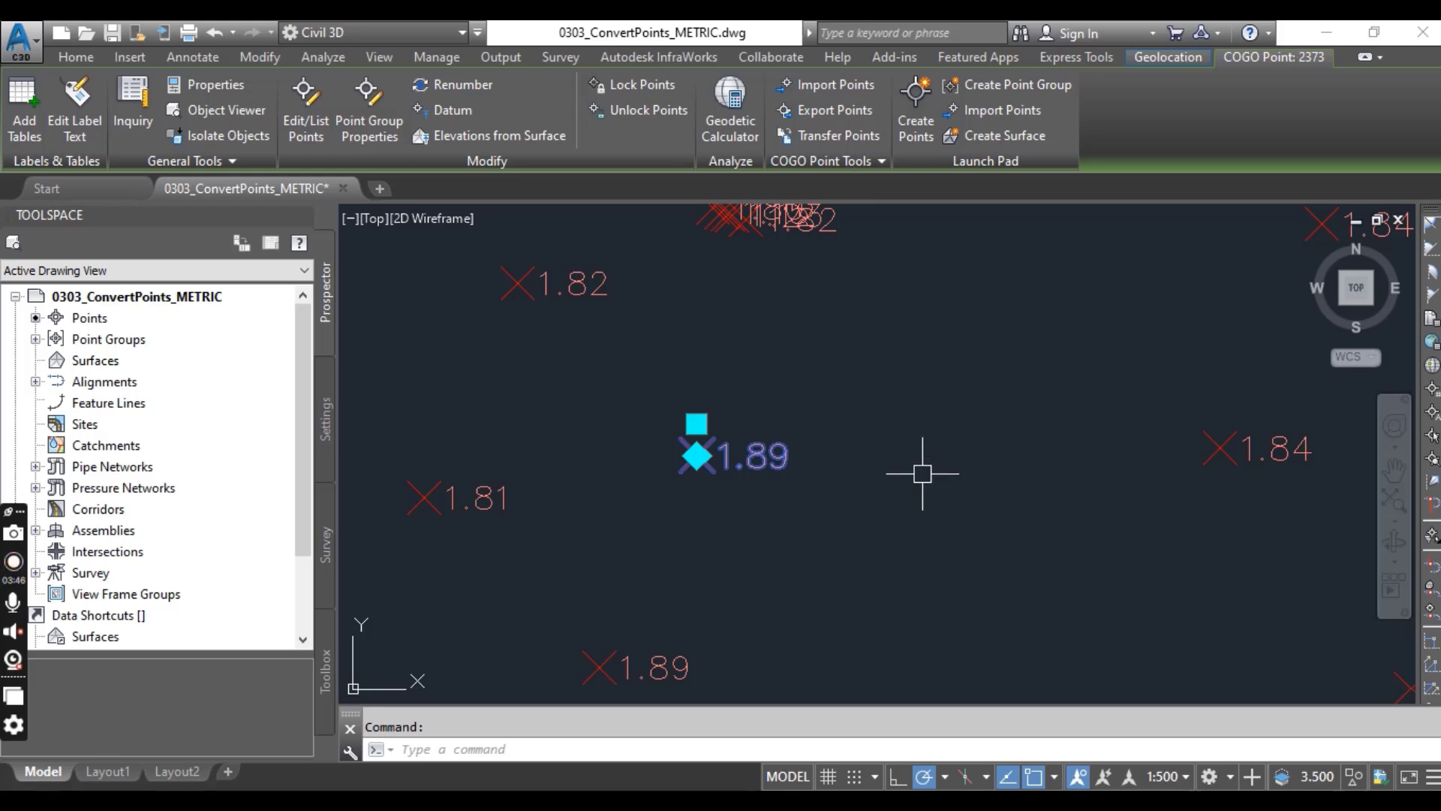
key(Escape)
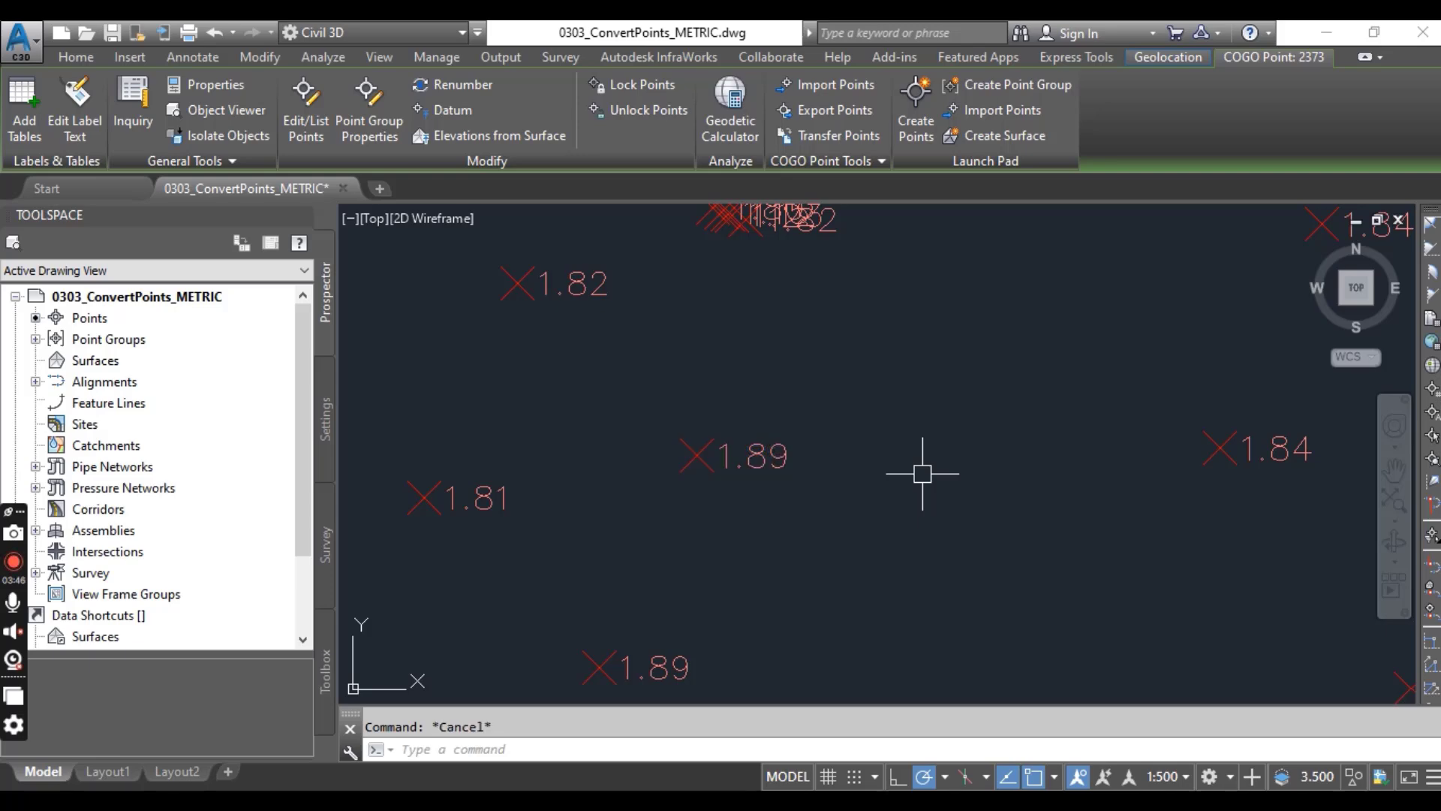
scroll(921, 473, down, 3)
scroll(919, 473, down, 4)
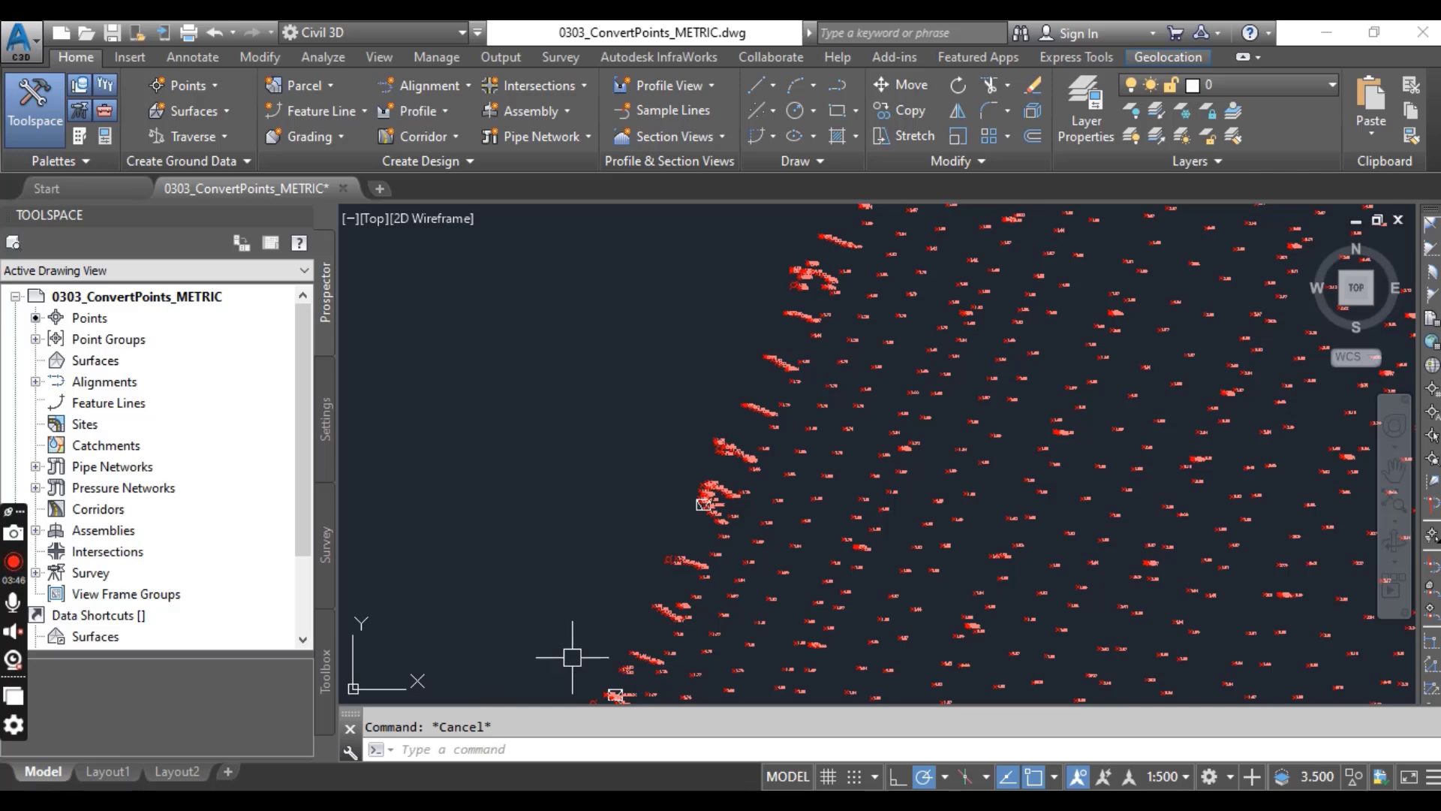
Step: Update the out-of-date "converted from ldt" point group so it includes the converted points
click(35, 340)
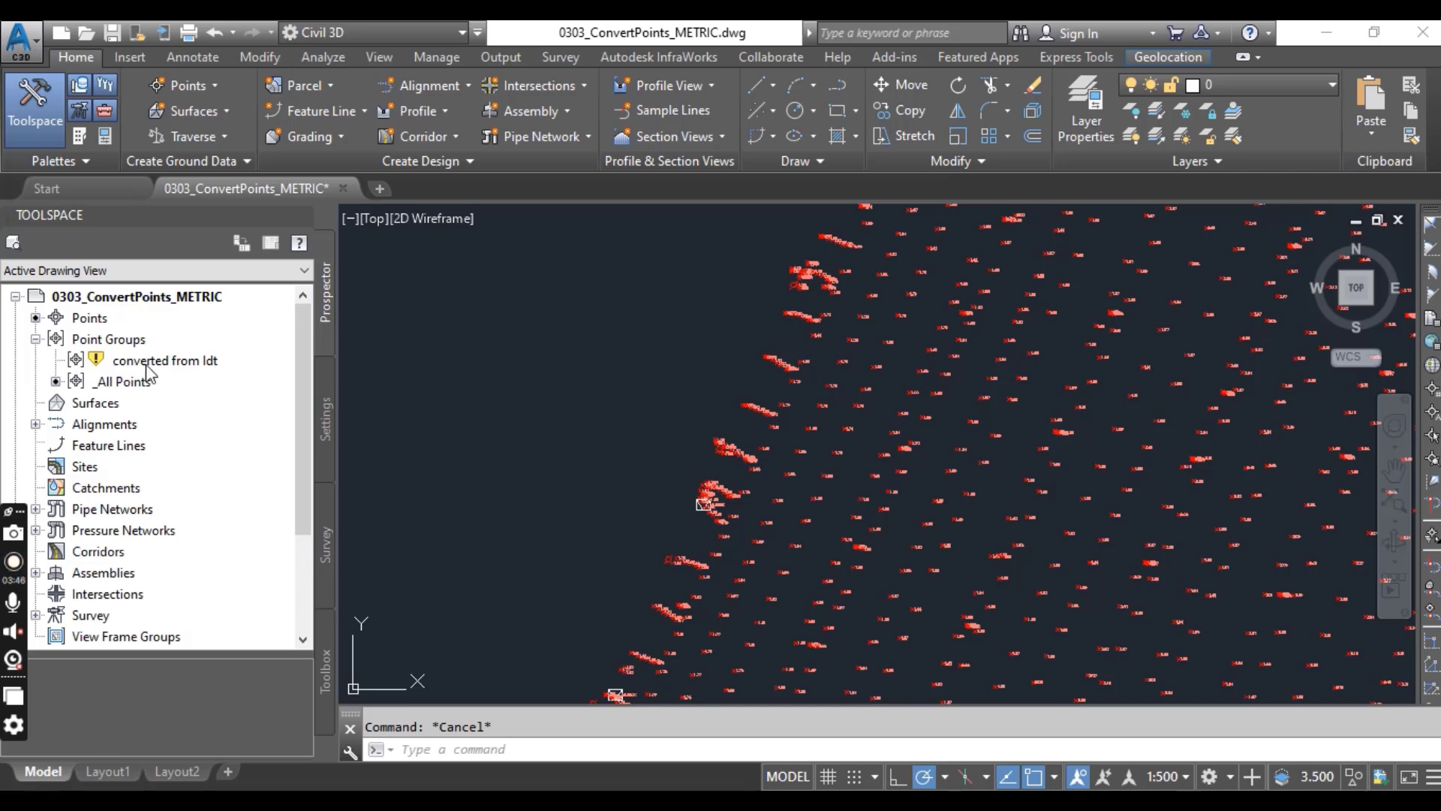
mouse_move(163, 370)
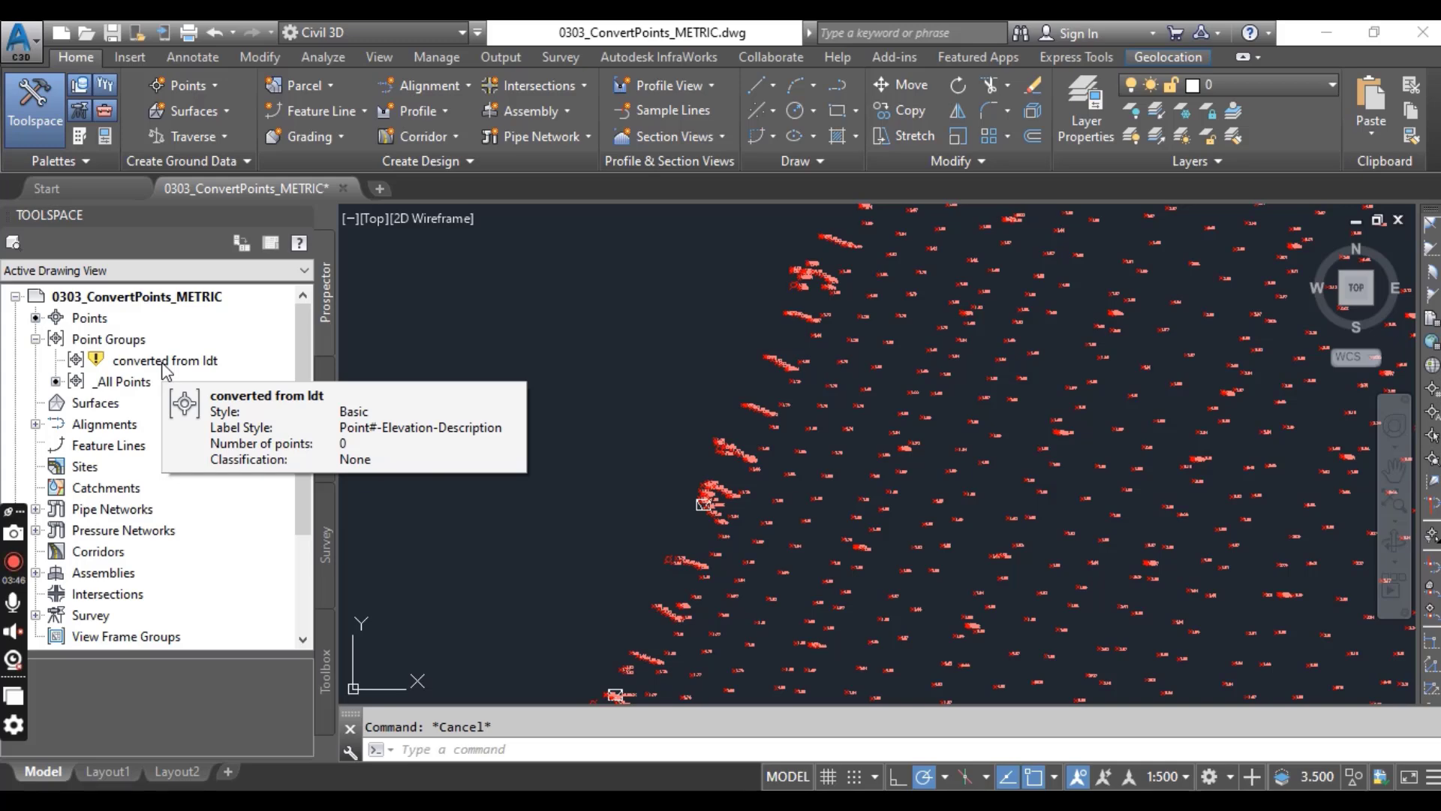
click(163, 361)
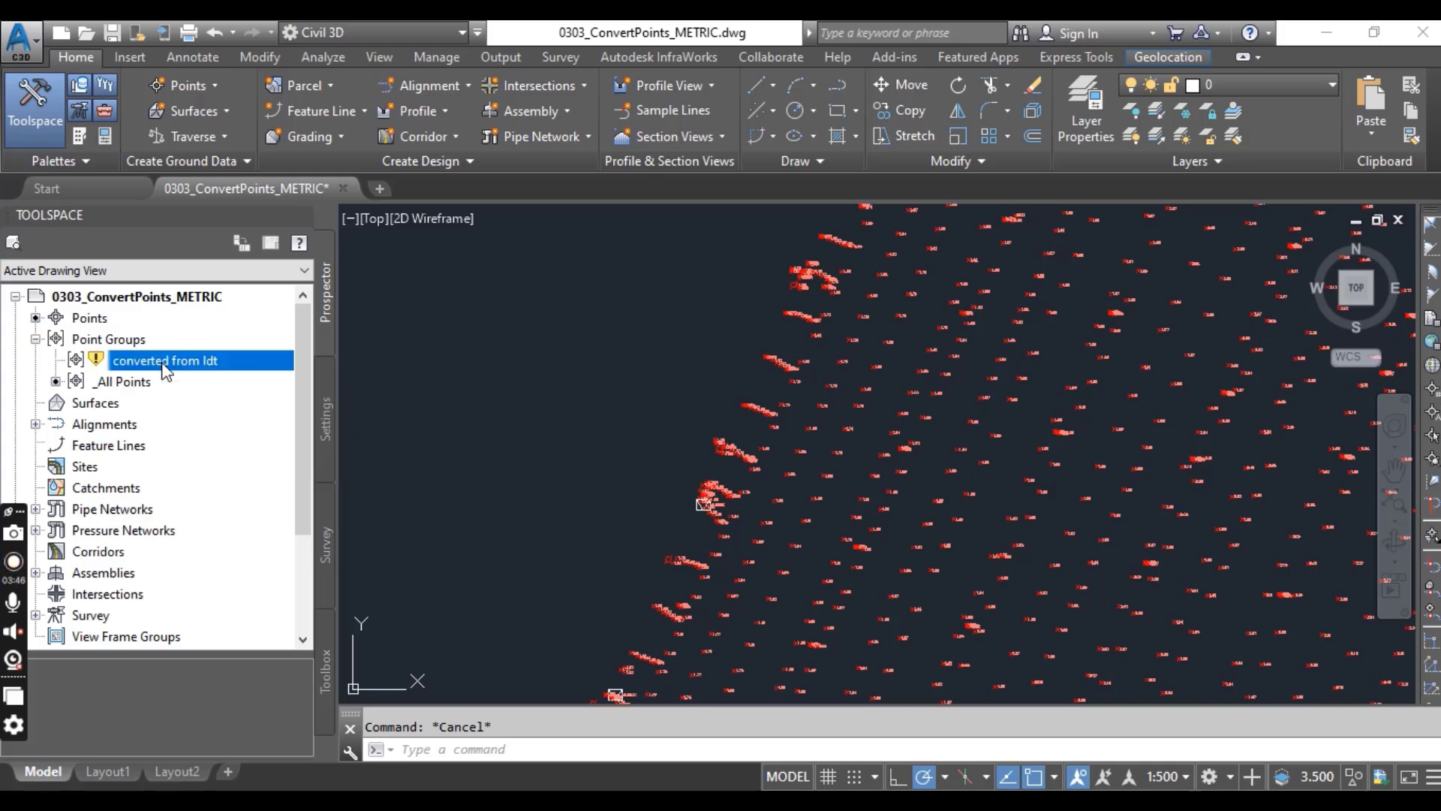
right_click(165, 370)
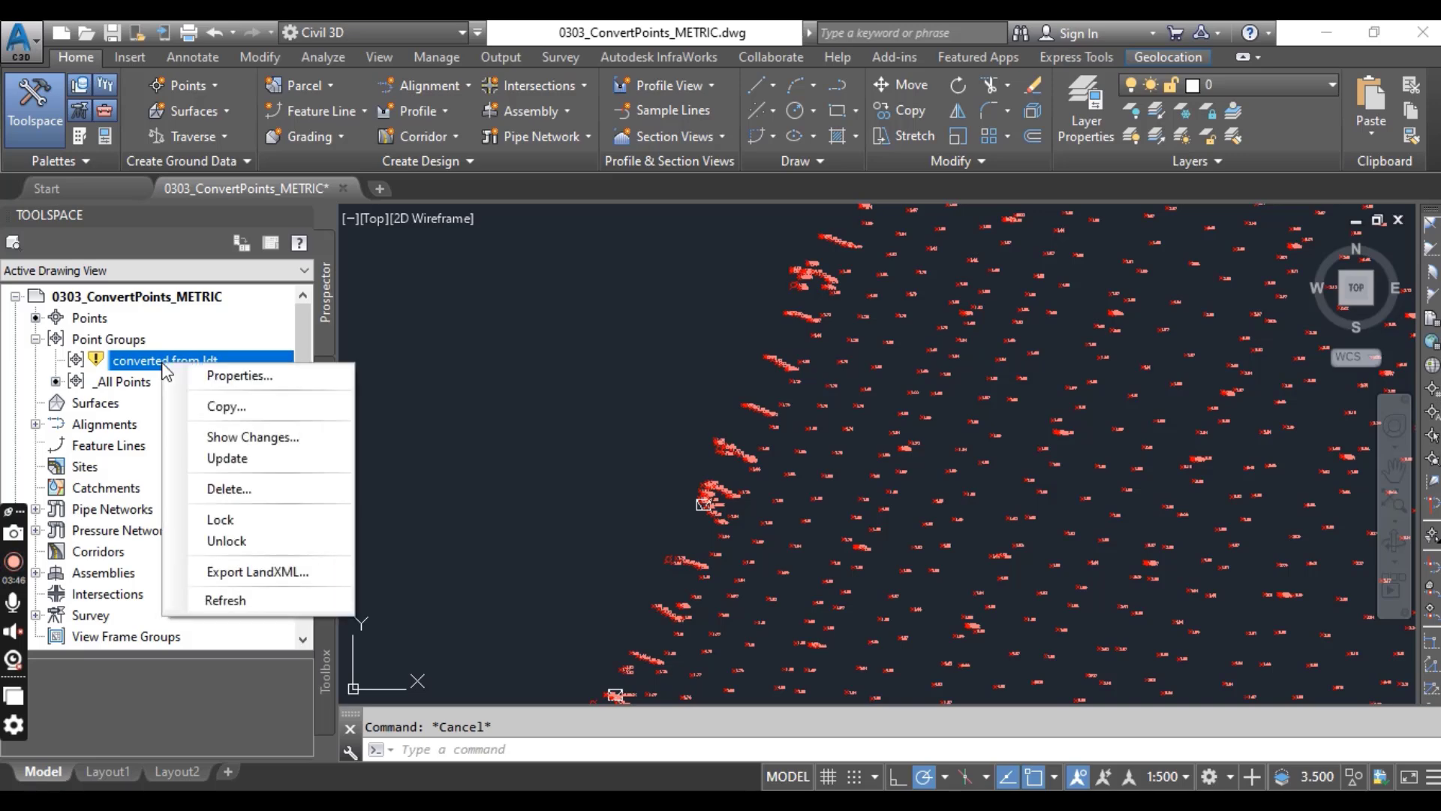
click(237, 460)
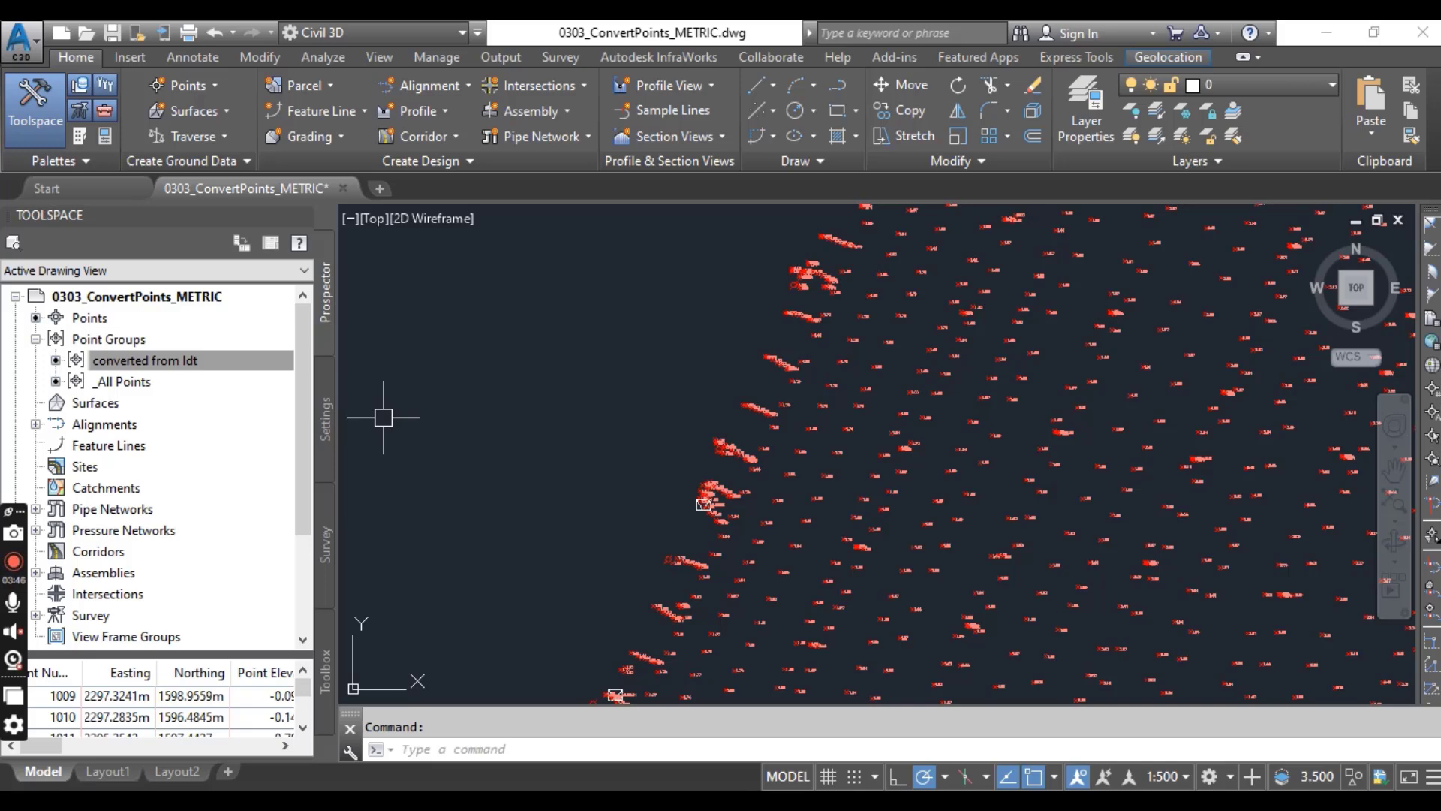
scroll(551, 427, down, 5)
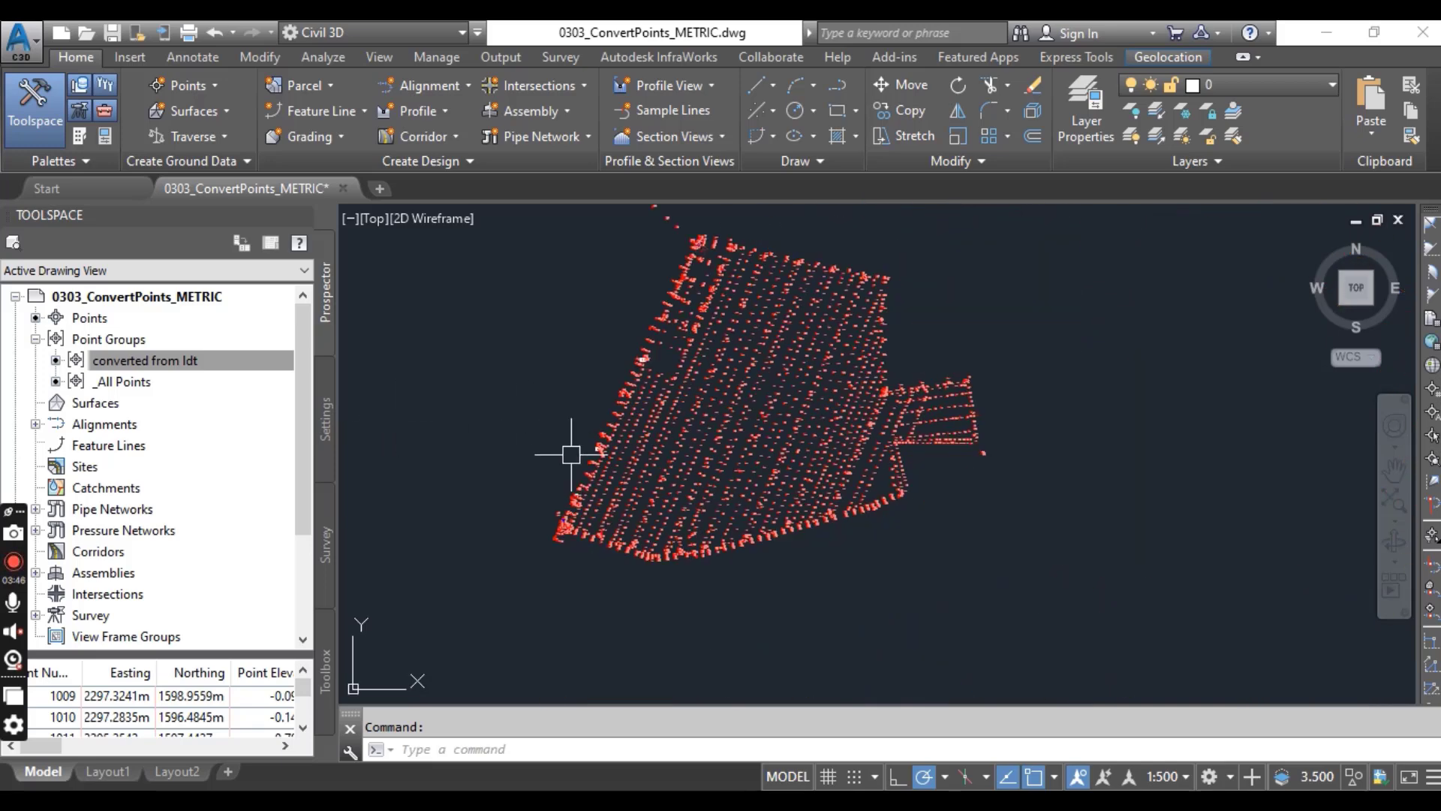
middle_drag(563, 474, 612, 530)
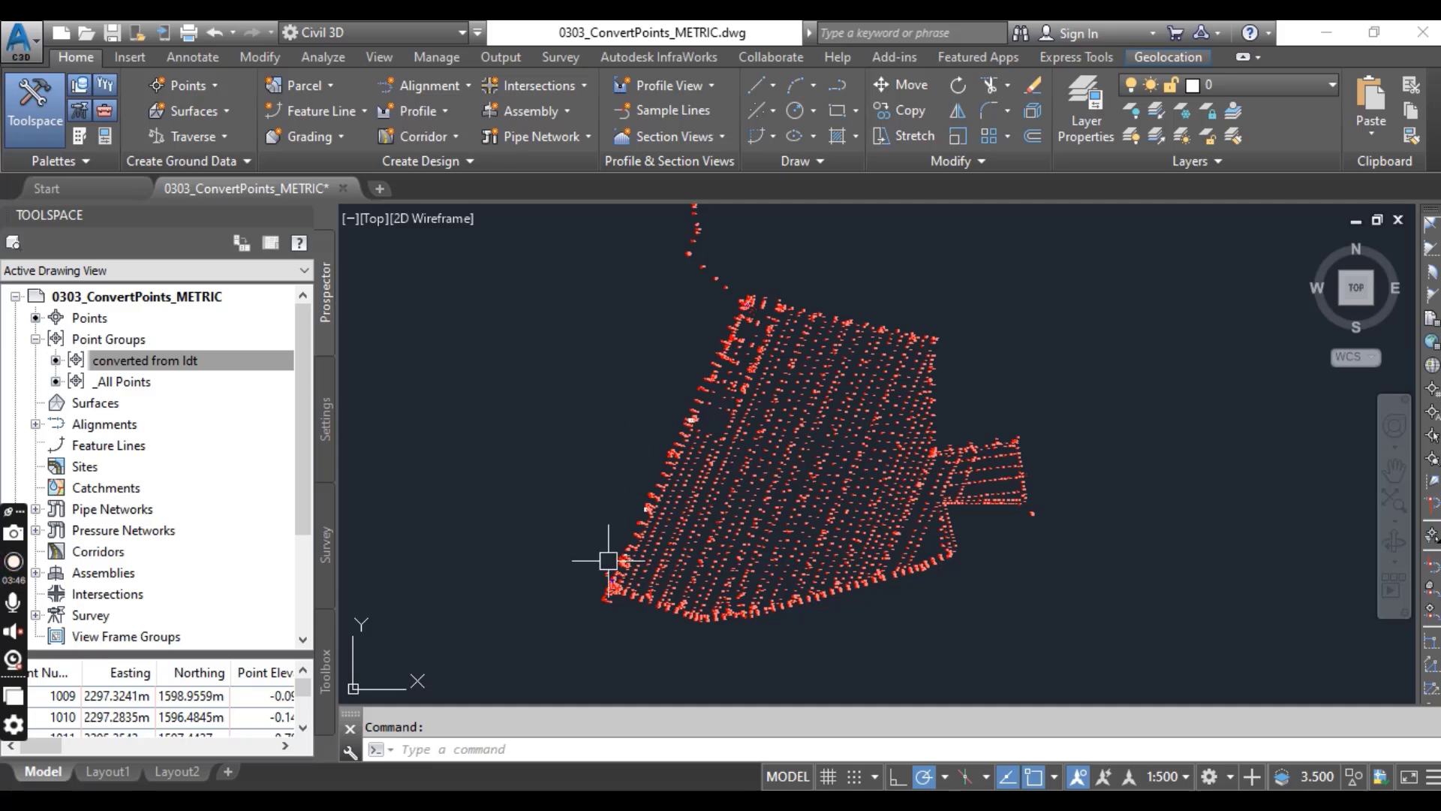